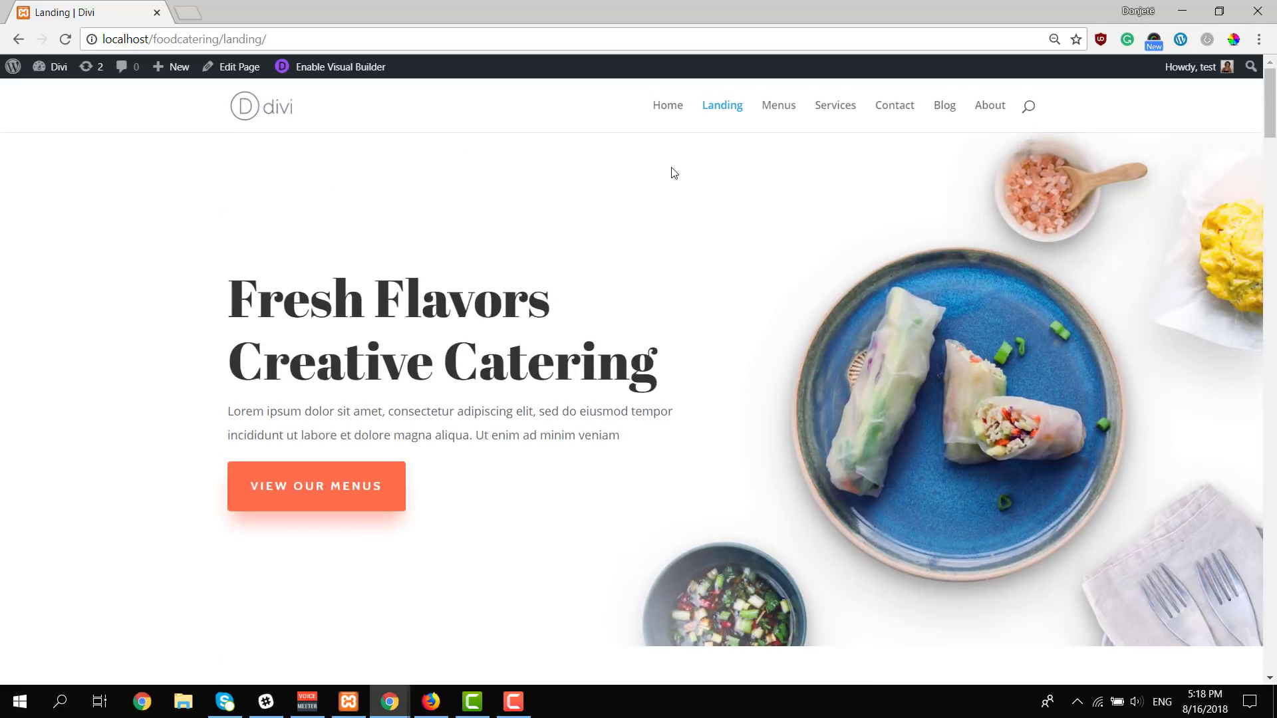
Look through the sections of the live Landing page, from the hero down to the Get Started form and back up.
scroll(674, 173, down, 7)
scroll(674, 173, up, 7)
scroll(674, 173, down, 15)
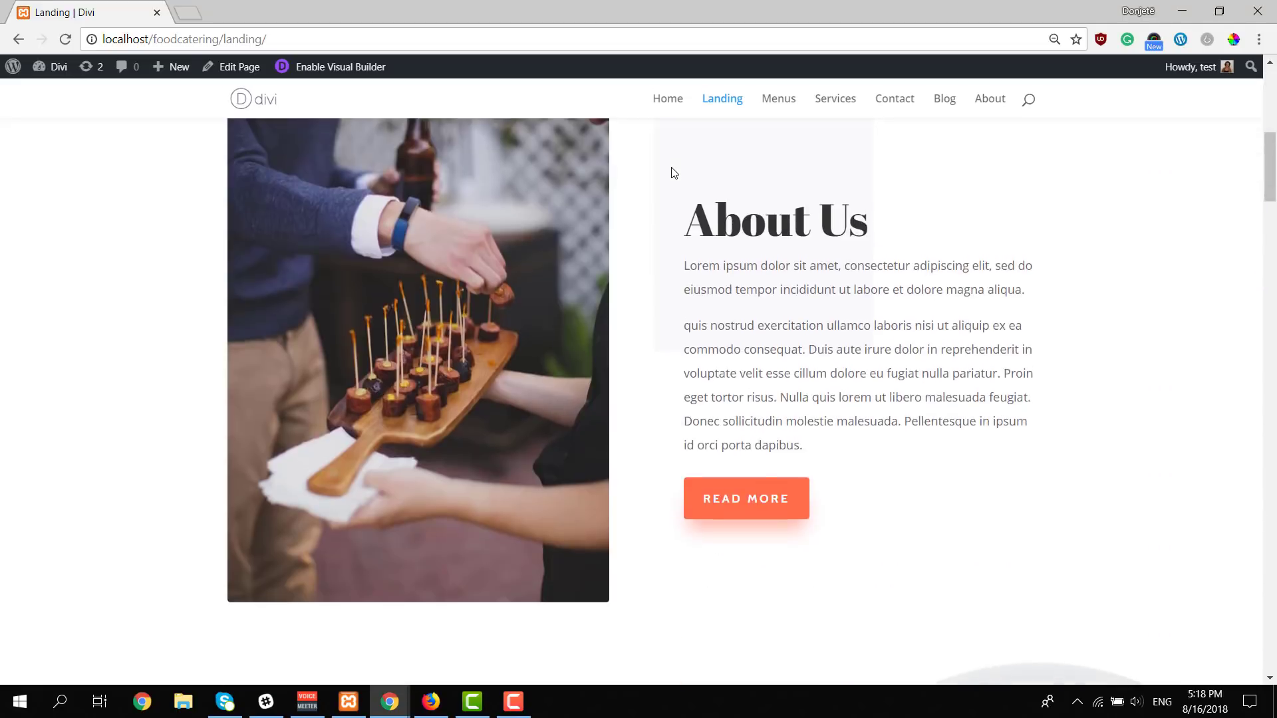
scroll(673, 171, down, 16)
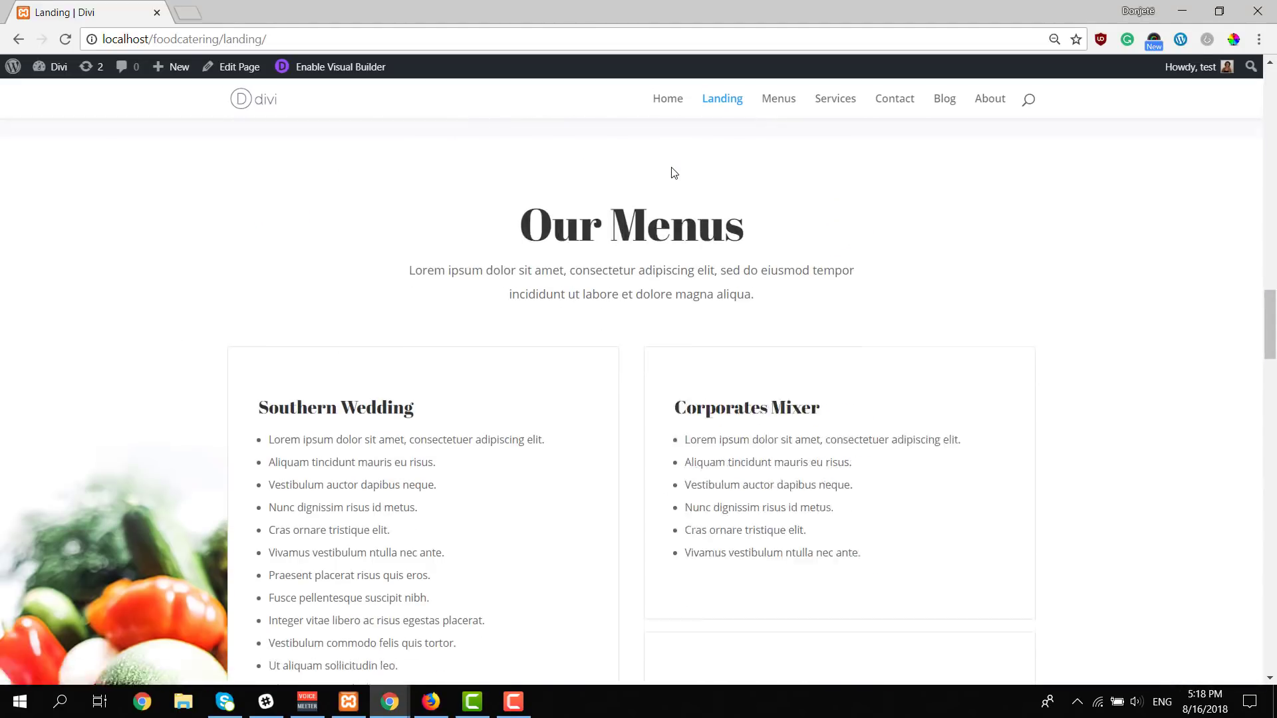
scroll(673, 173, down, 16)
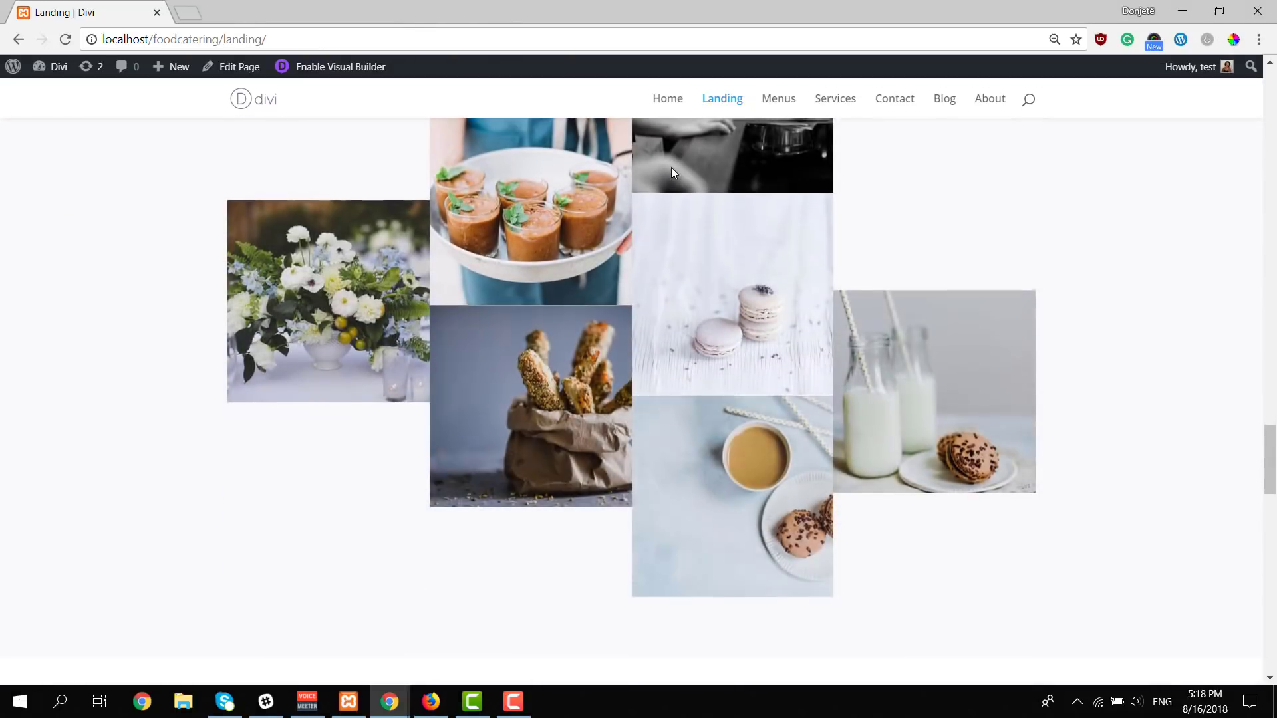
scroll(673, 173, down, 10)
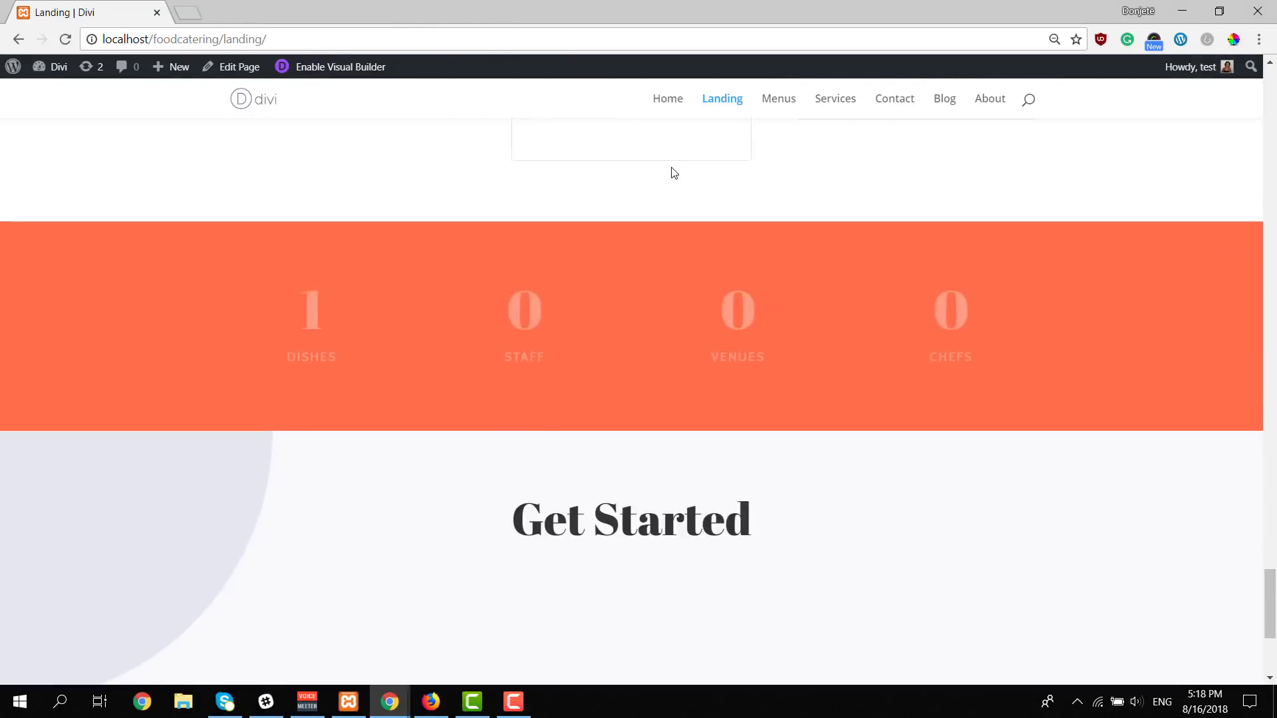
scroll(673, 173, up, 10)
scroll(673, 173, up, 20)
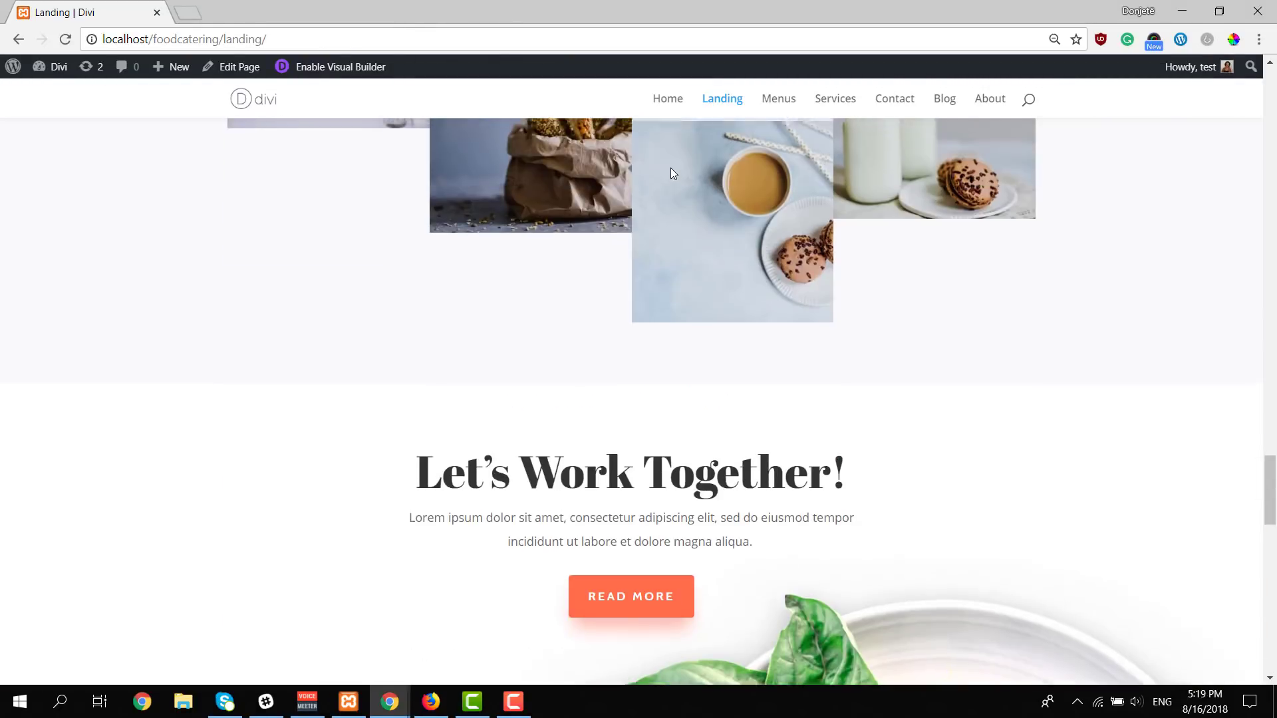
scroll(673, 173, up, 10)
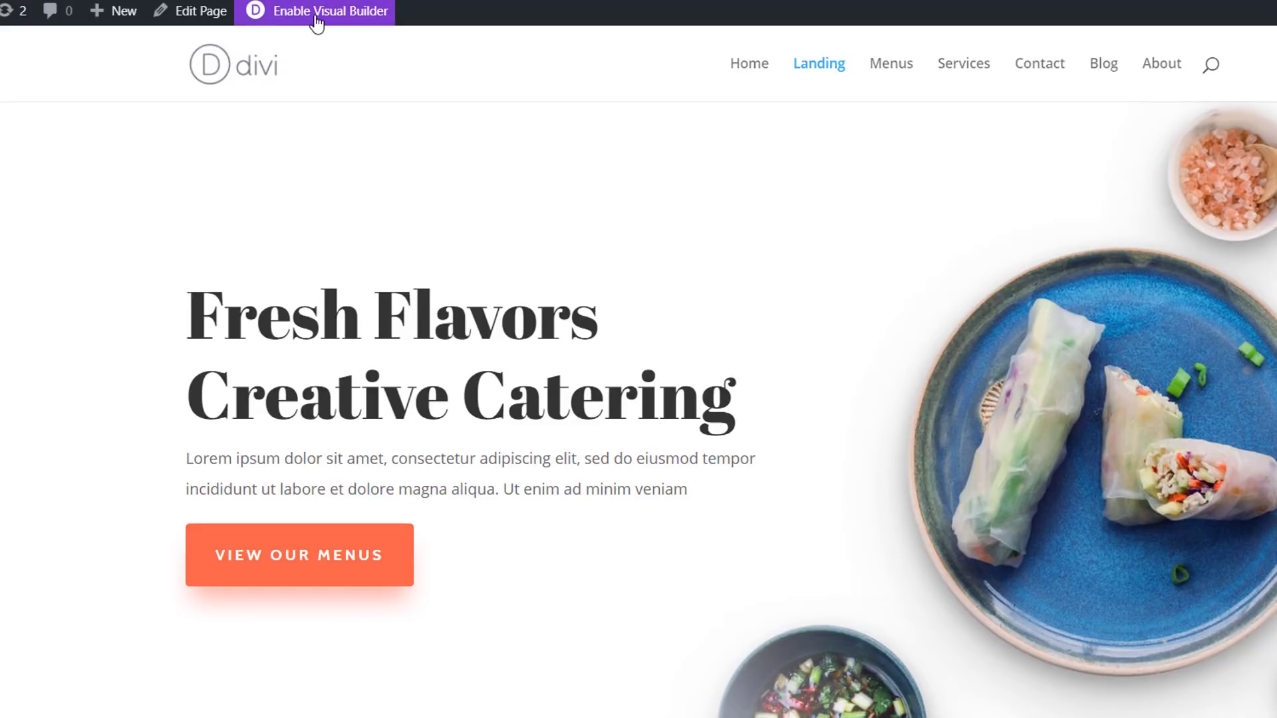
Open the Landing page in the Visual Builder and examine its layout in tablet view down to the Get Started form.
click(317, 20)
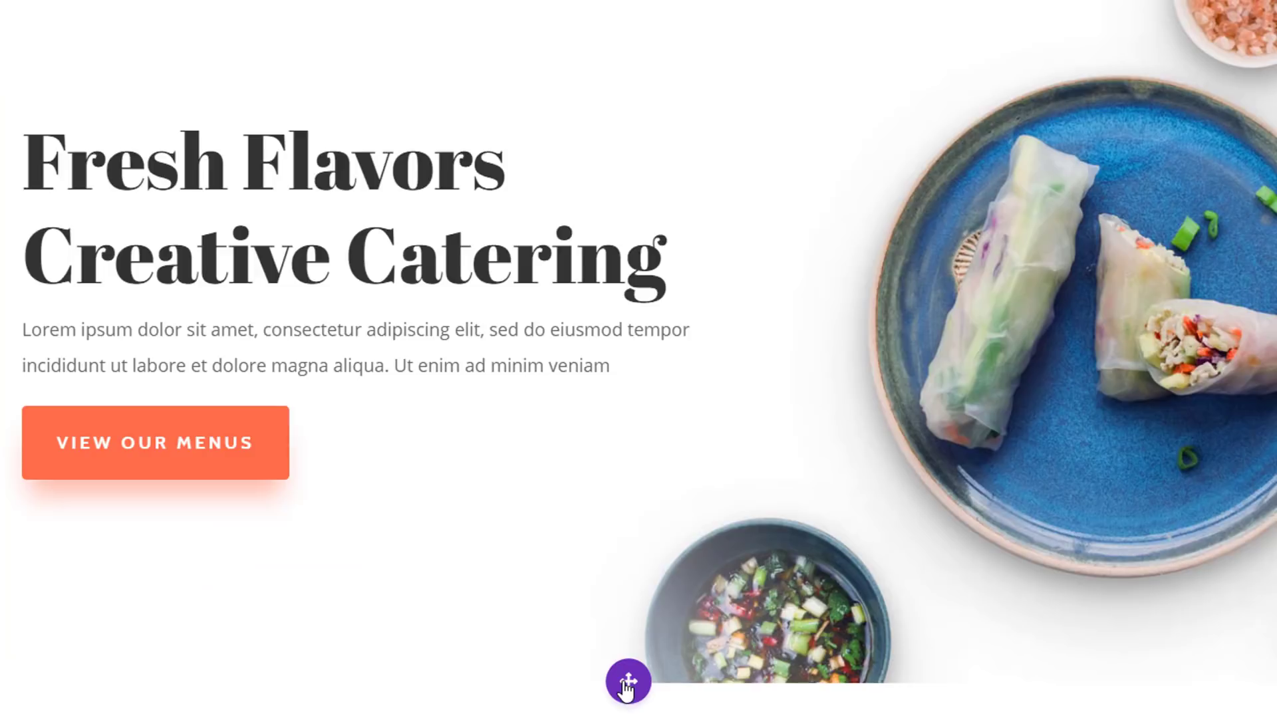
click(627, 683)
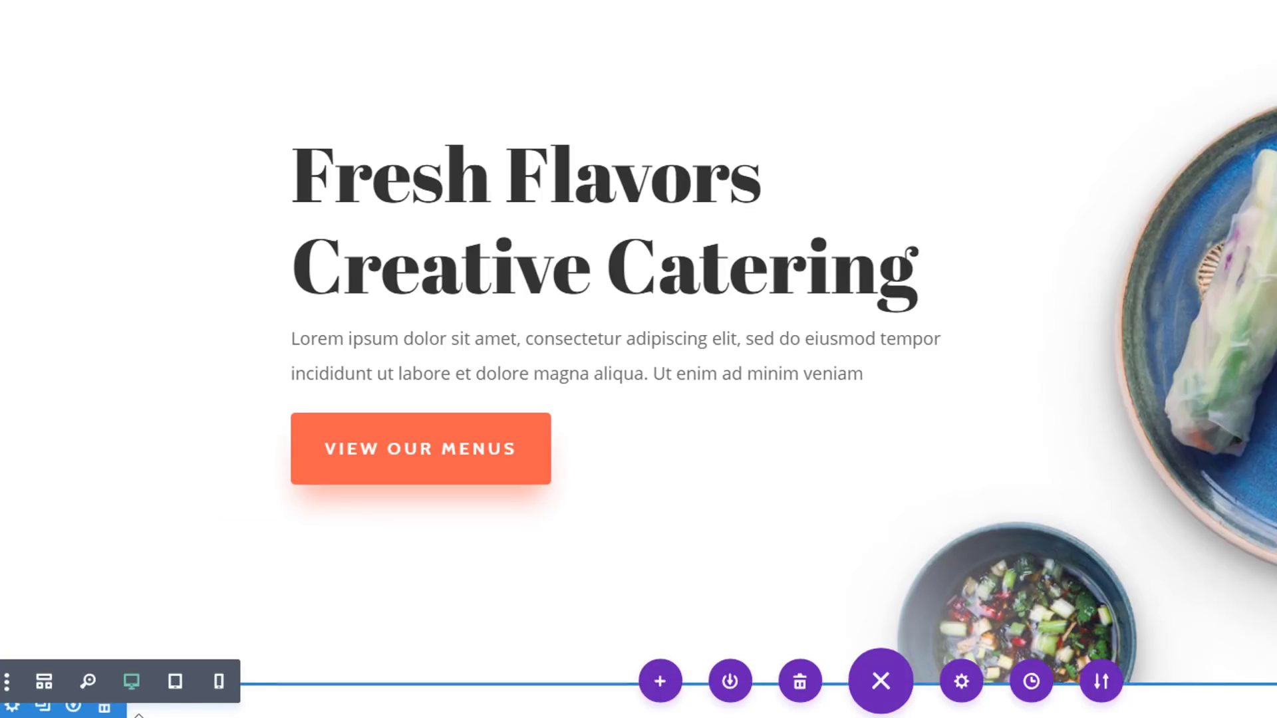
click(176, 683)
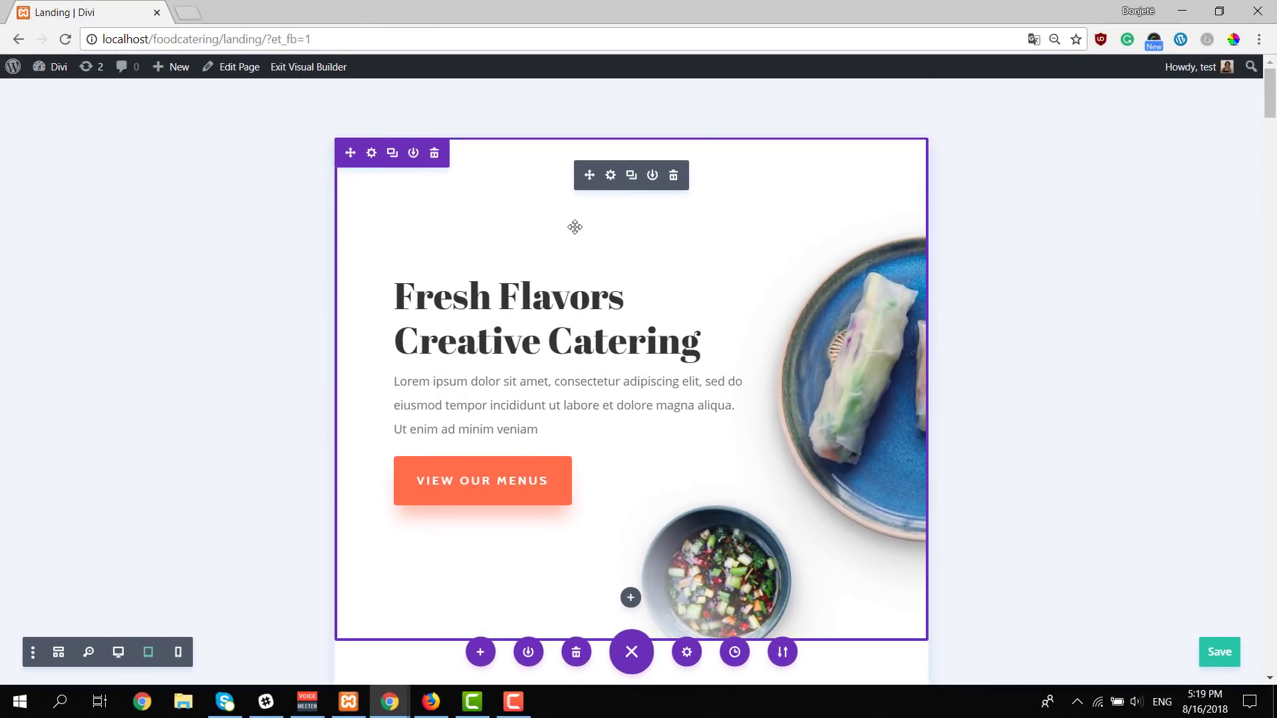
scroll(573, 225, down, 5)
scroll(573, 227, down, 20)
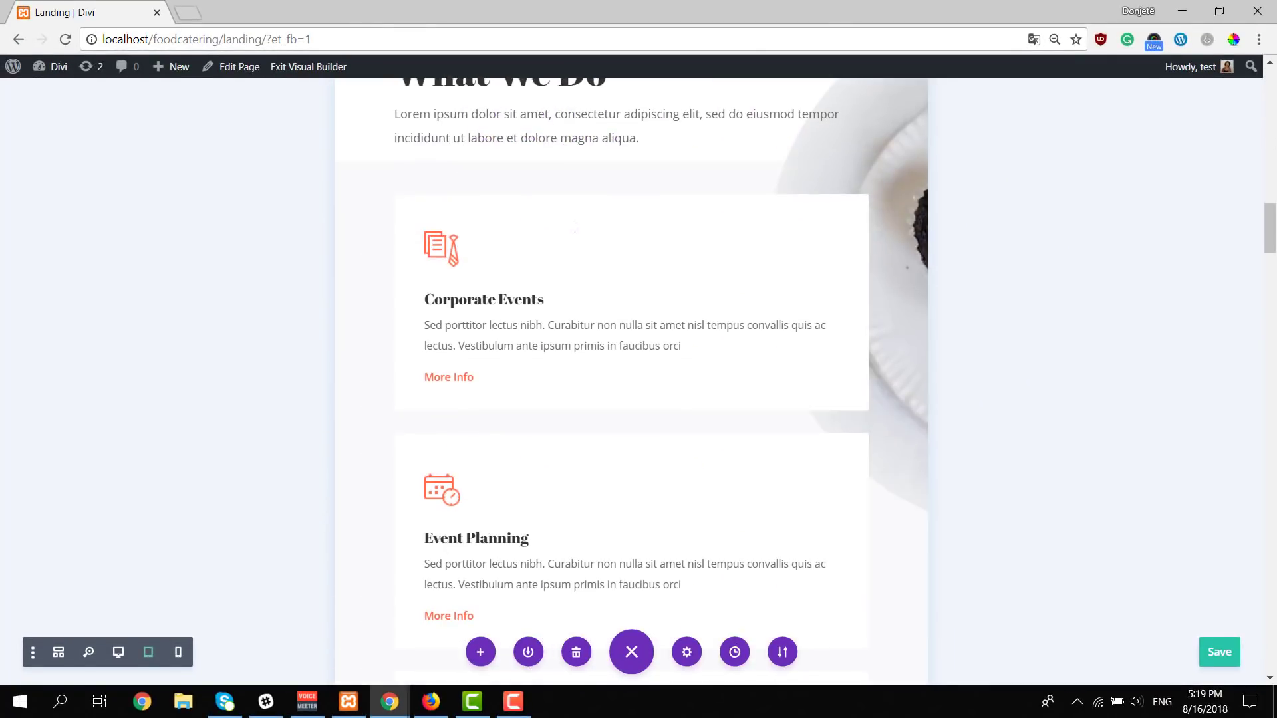
scroll(573, 228, down, 20)
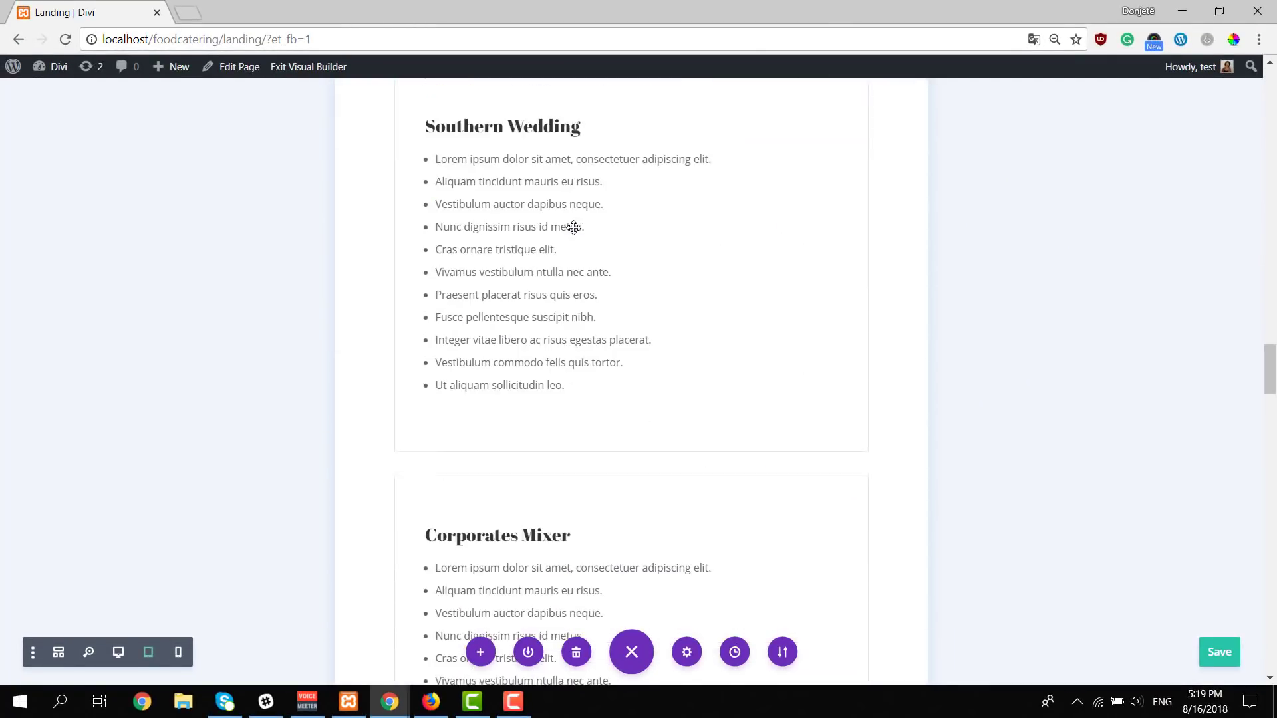
scroll(574, 227, down, 20)
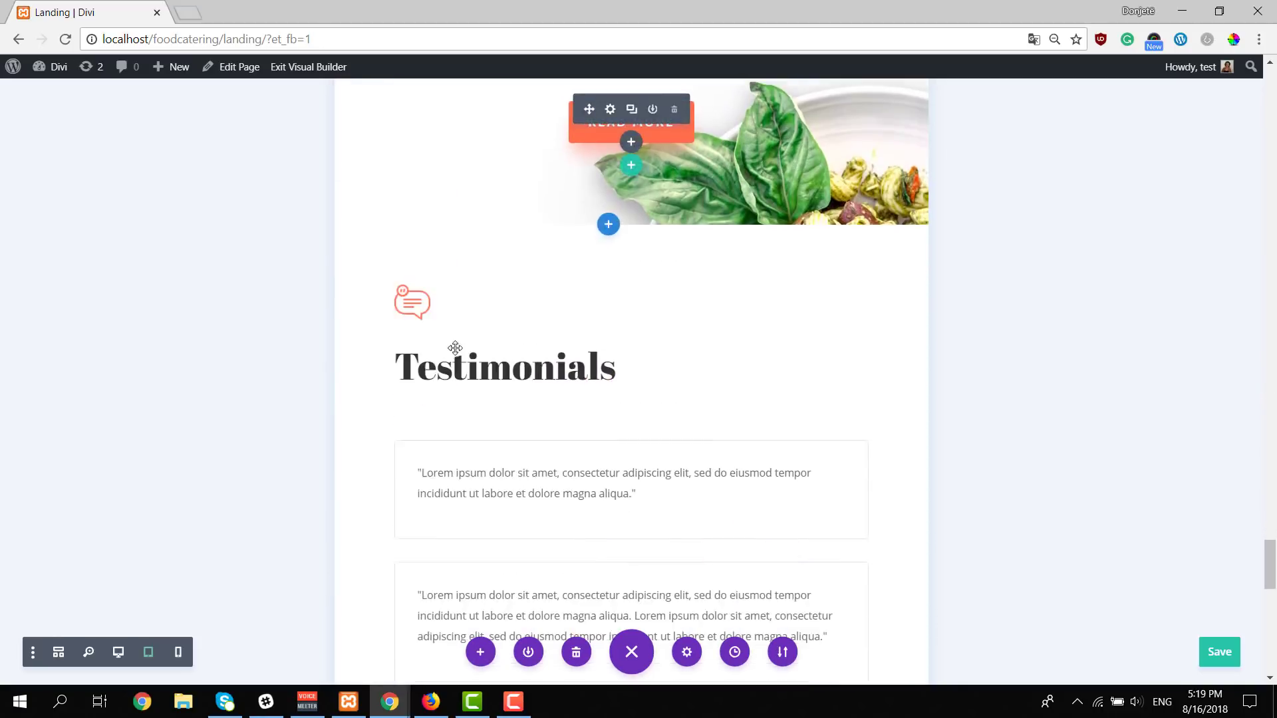
scroll(224, 576, down, 6)
scroll(254, 536, down, 2)
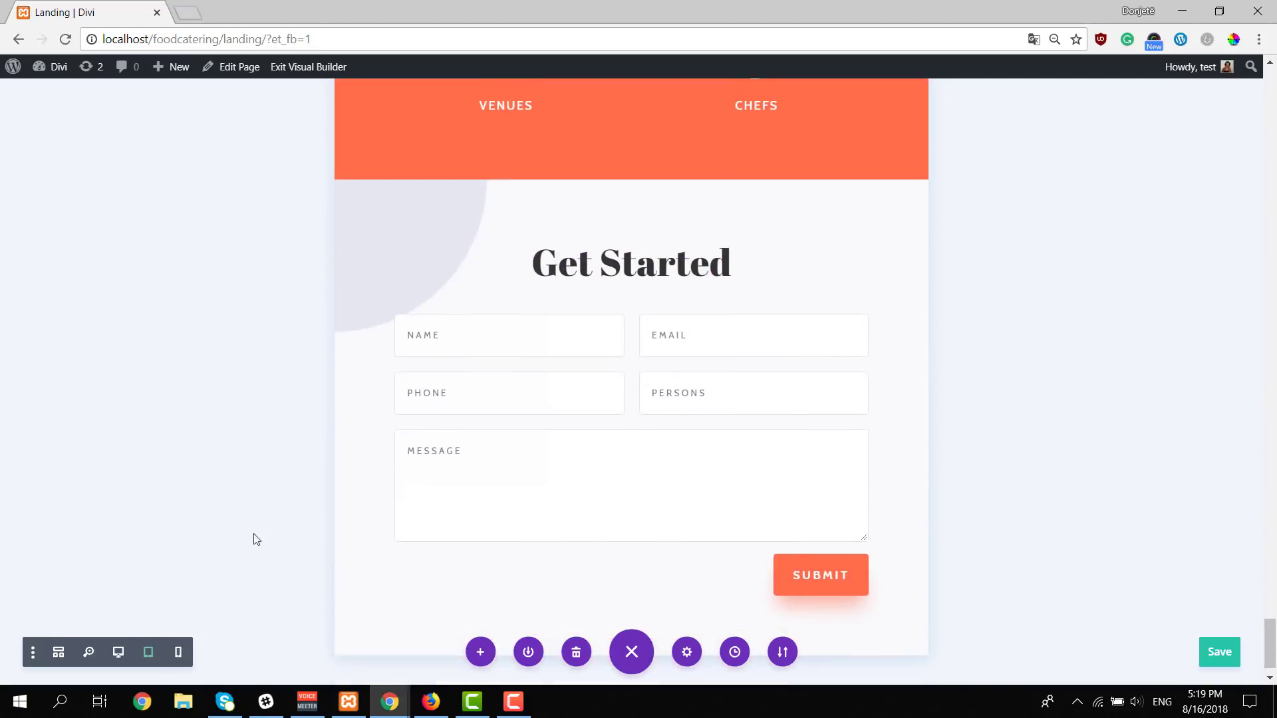
Examine the page's sections in phone view, and return to the desktop view.
click(180, 651)
scroll(665, 323, up, 10)
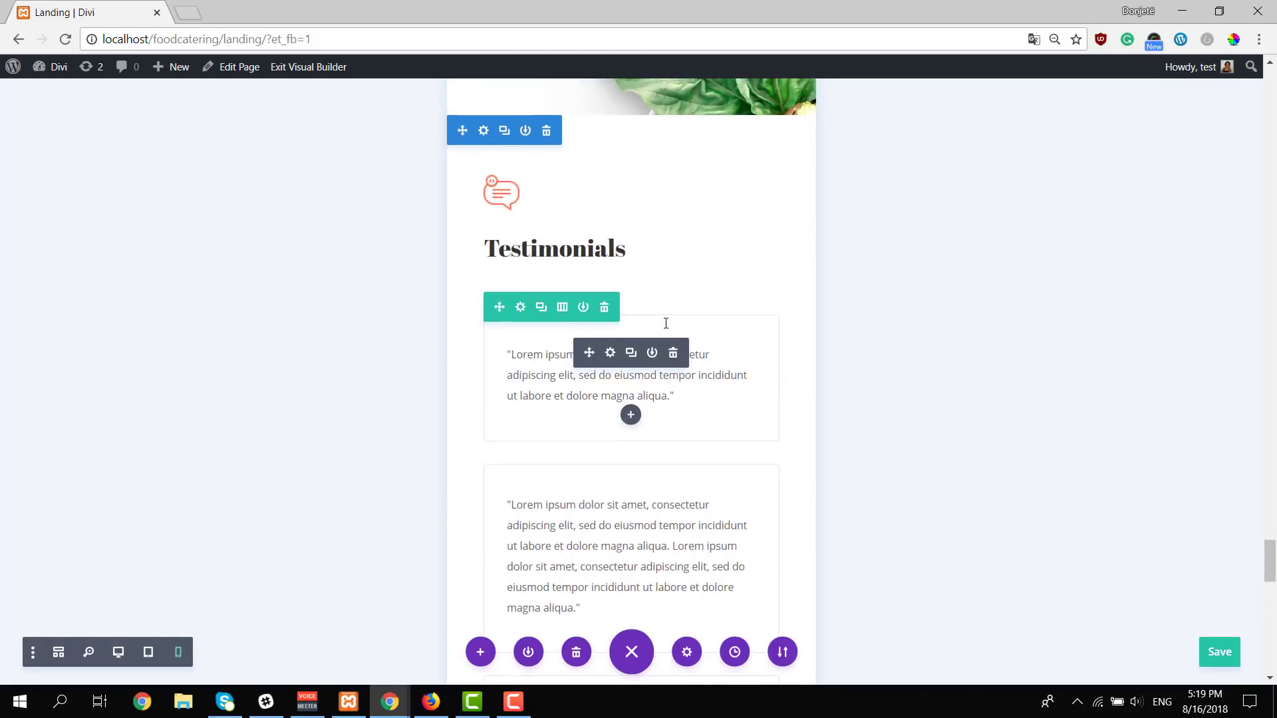
scroll(665, 323, up, 20)
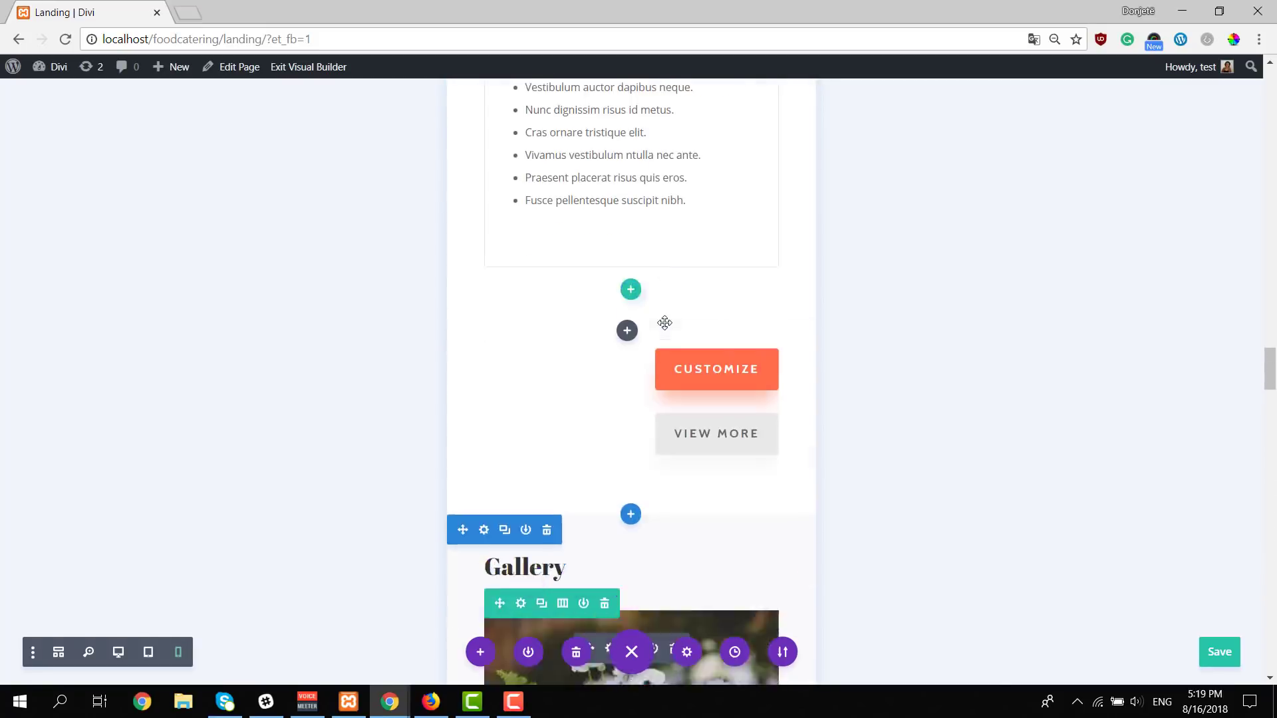
scroll(463, 305, up, 15)
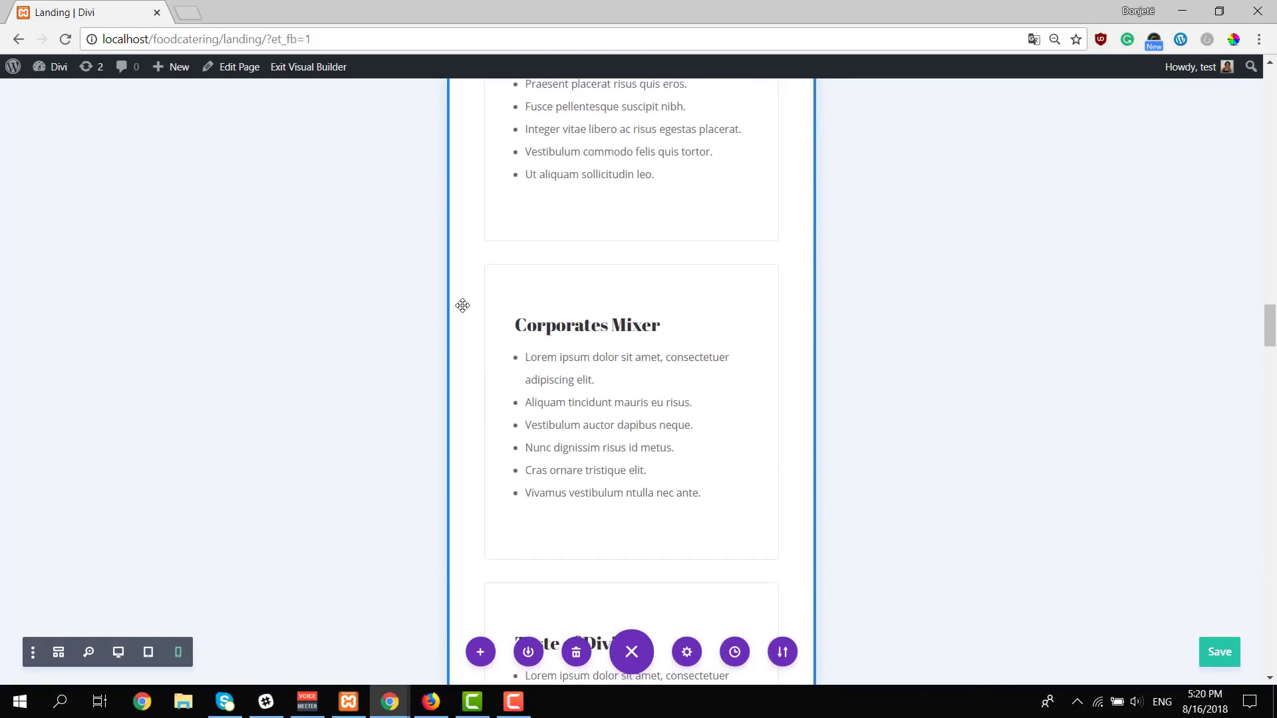
scroll(463, 305, up, 15)
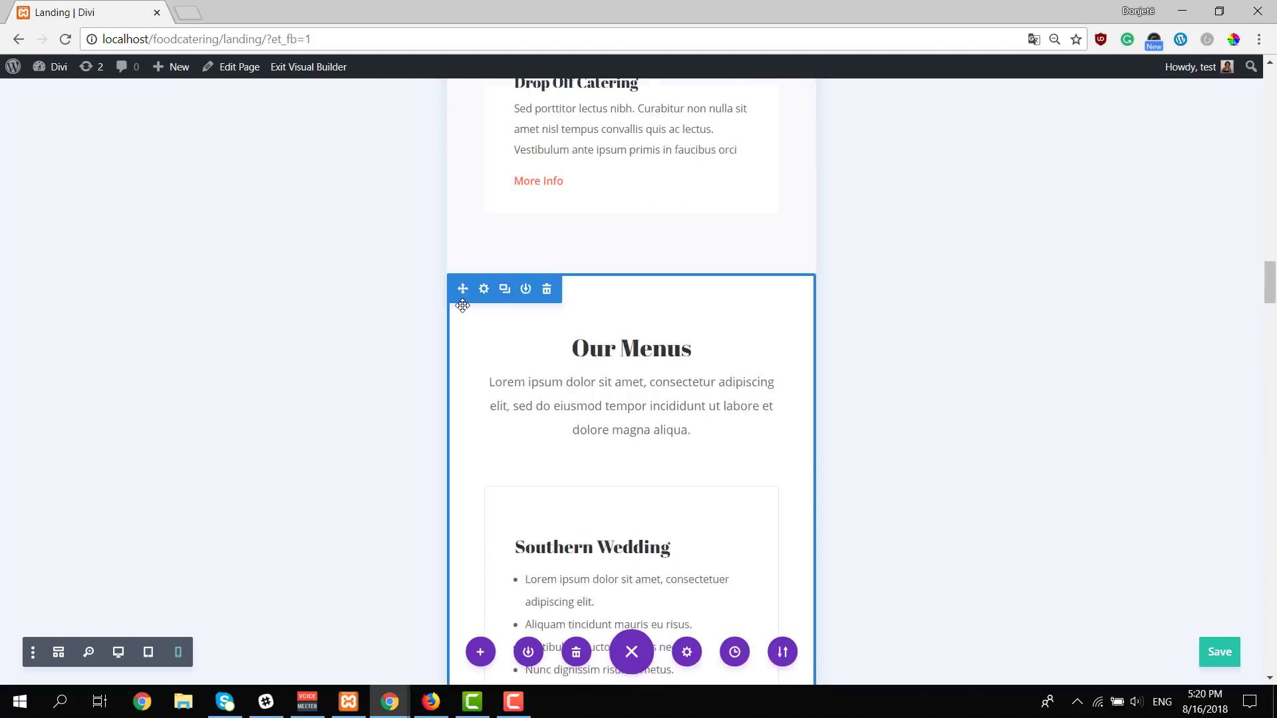
scroll(463, 305, up, 15)
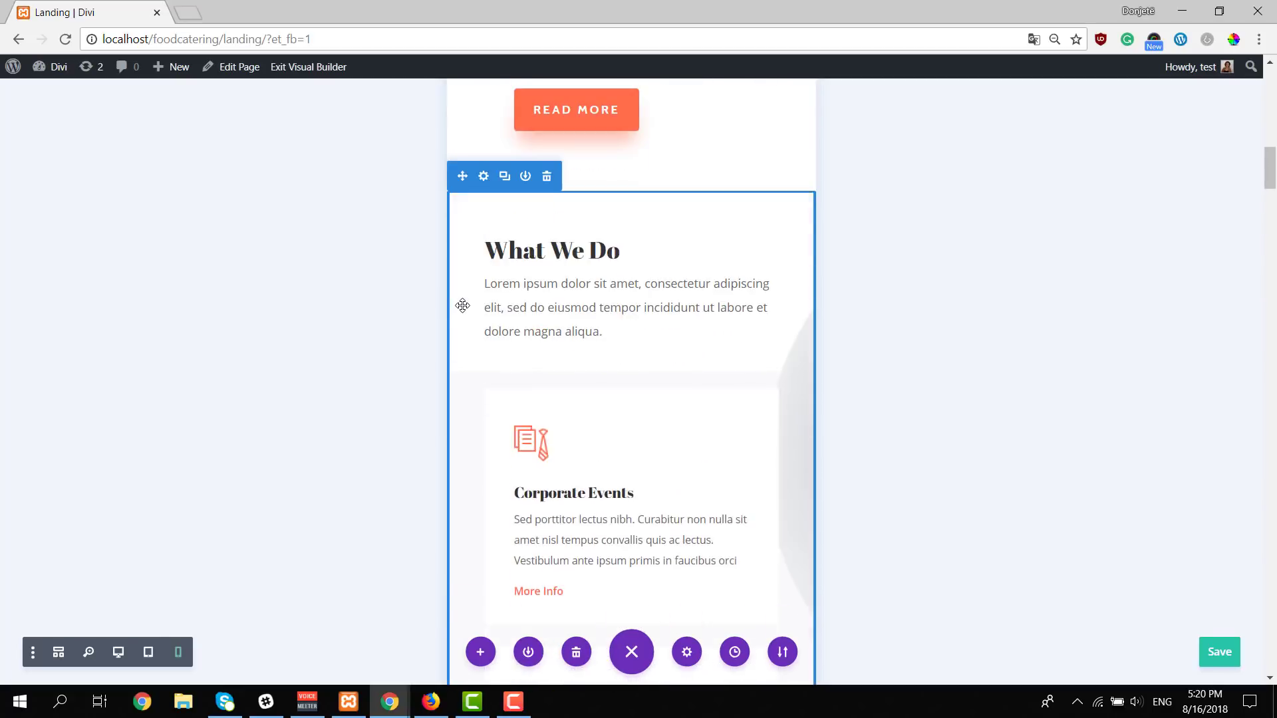
click(125, 653)
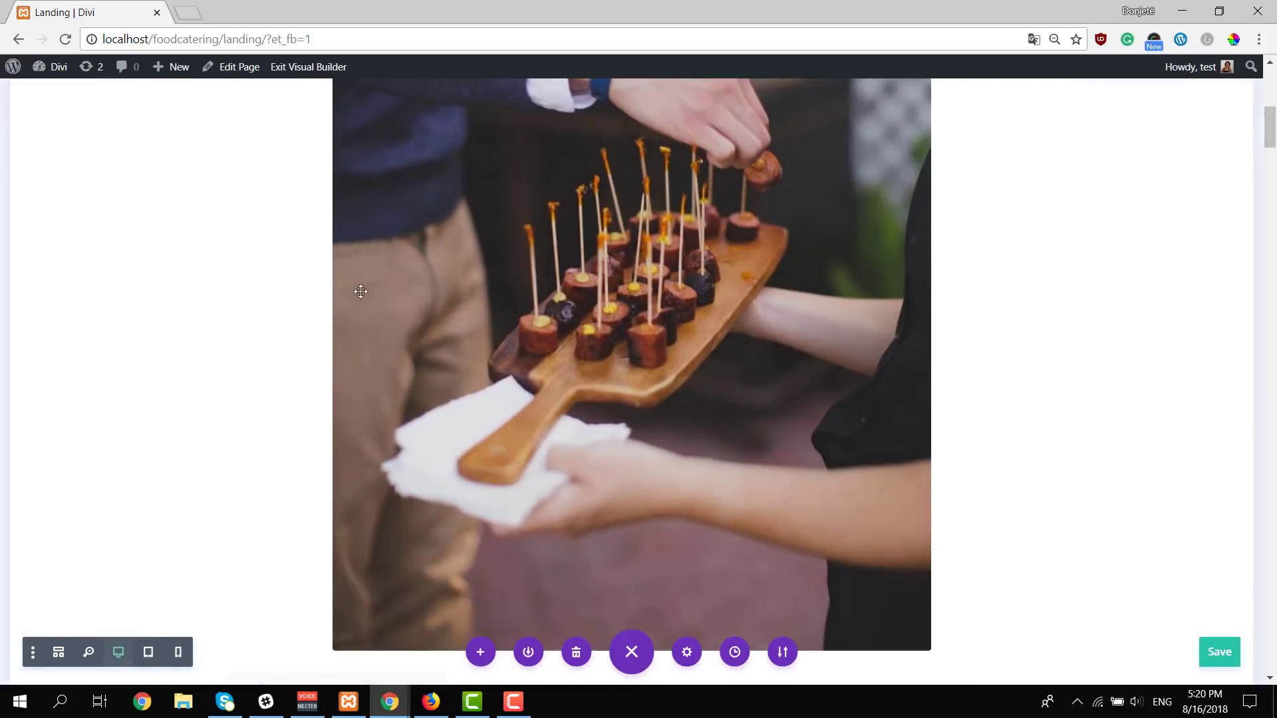
scroll(363, 208, up, 5)
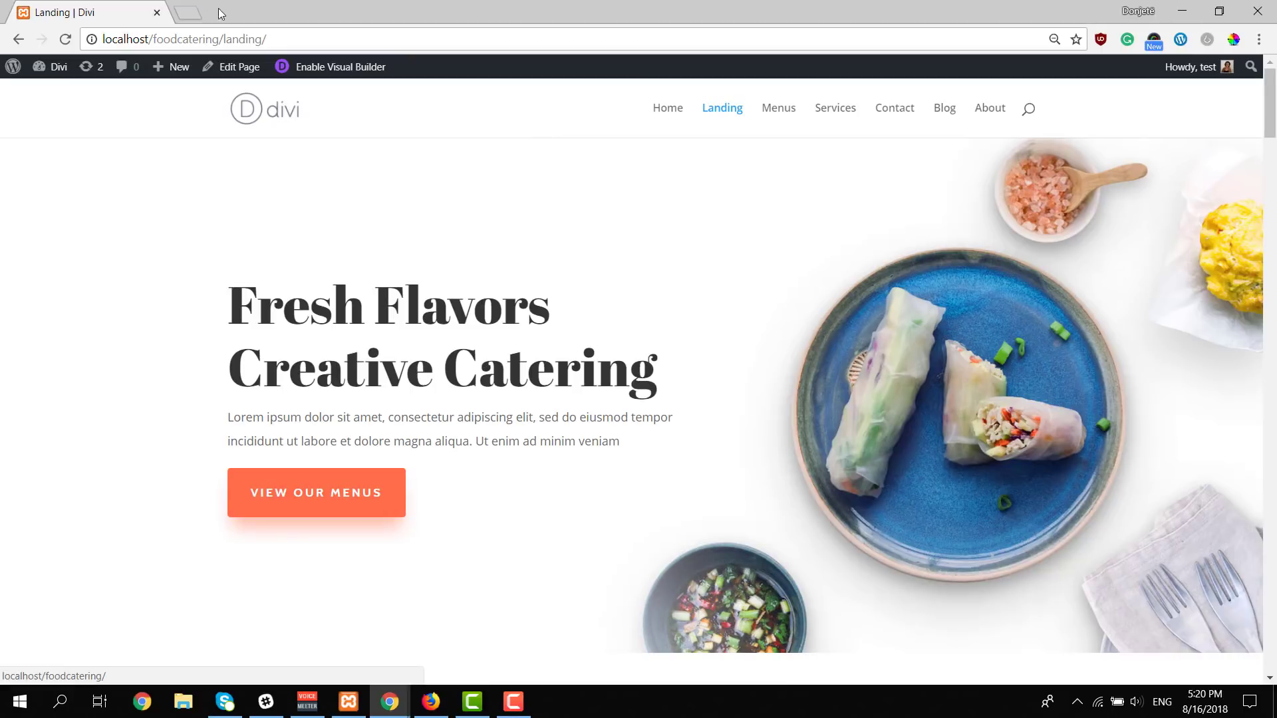
Open the Divi layout library at elegantthemes.com/layouts in a new browser tab.
click(190, 12)
text(e)
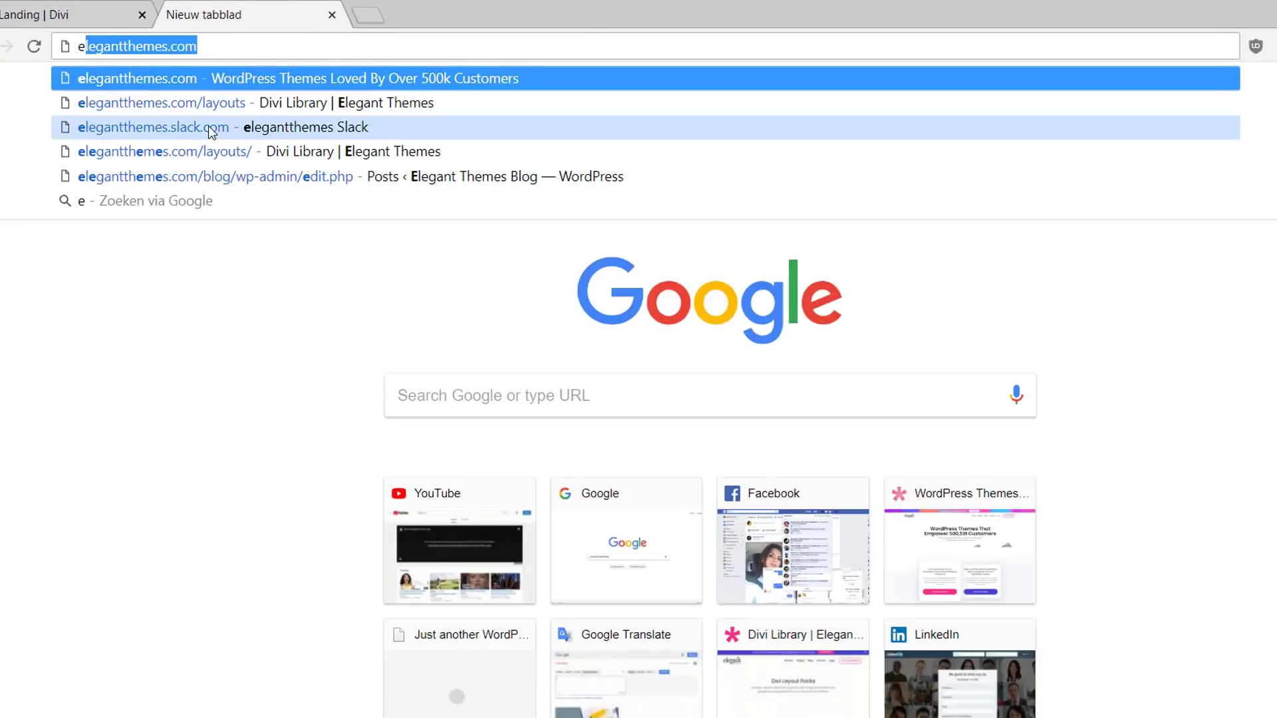
click(213, 108)
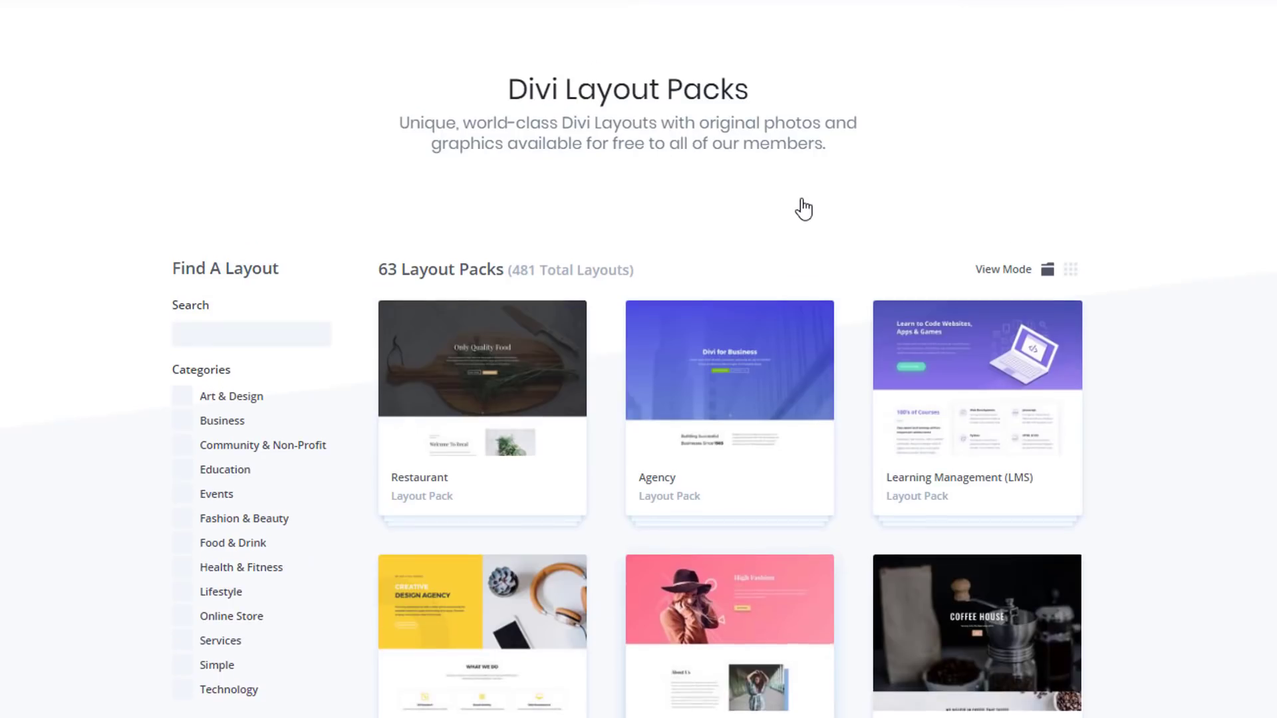
Find the Food Catering layout pack in the library and open its details page.
scroll(803, 209, down, 20)
scroll(800, 198, down, 20)
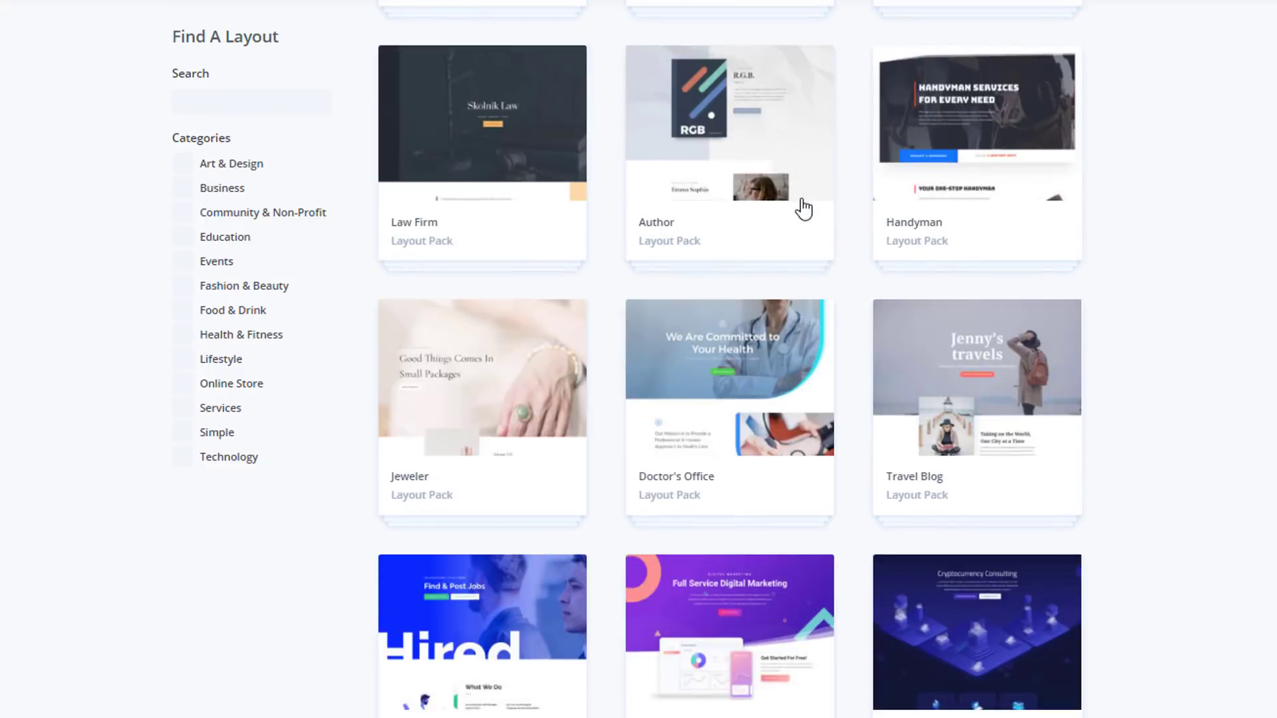
scroll(800, 199, up, 6)
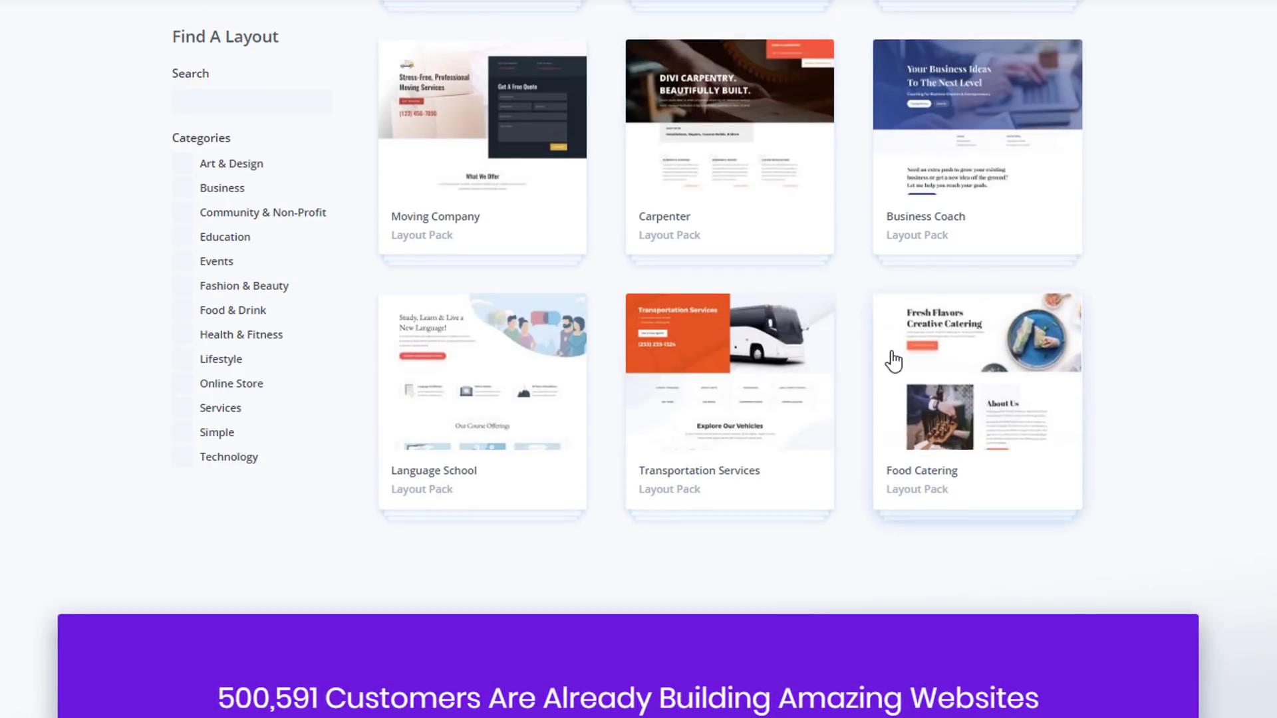
click(931, 385)
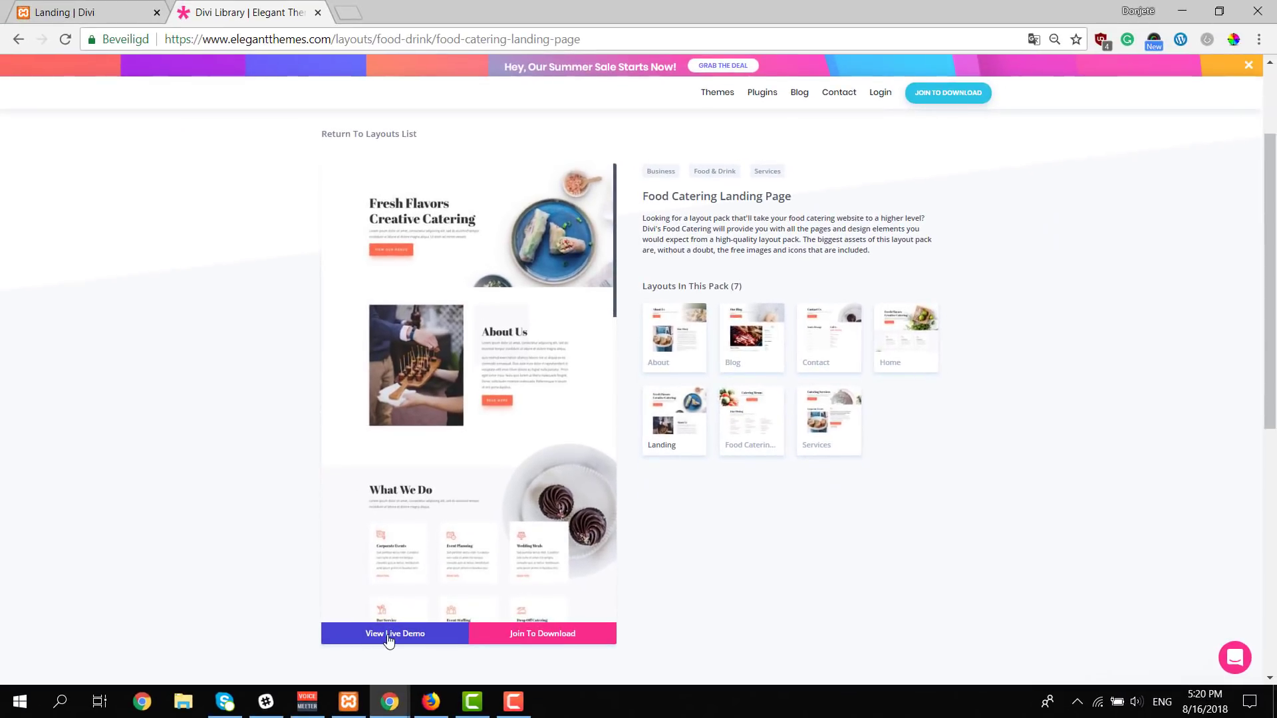
Open the live demo of the Food Catering landing page and look through its sections.
click(389, 635)
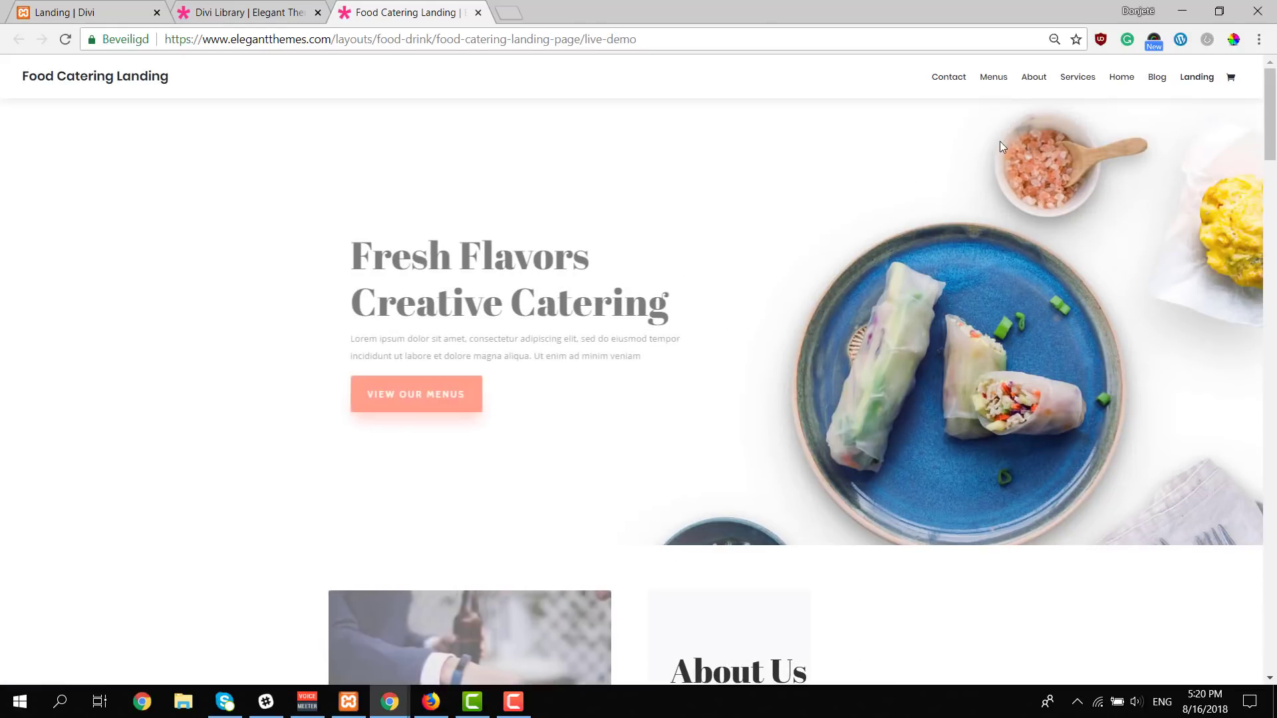
scroll(994, 141, down, 5)
scroll(988, 138, down, 7)
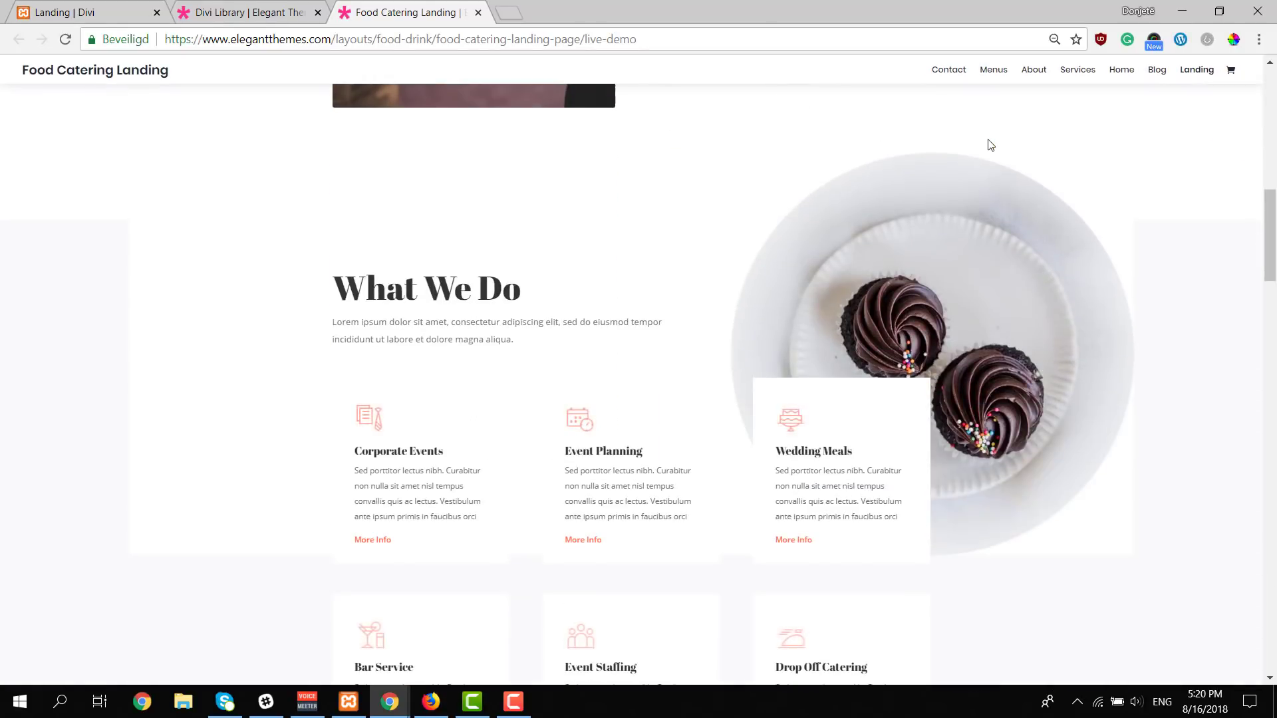
scroll(990, 145, down, 17)
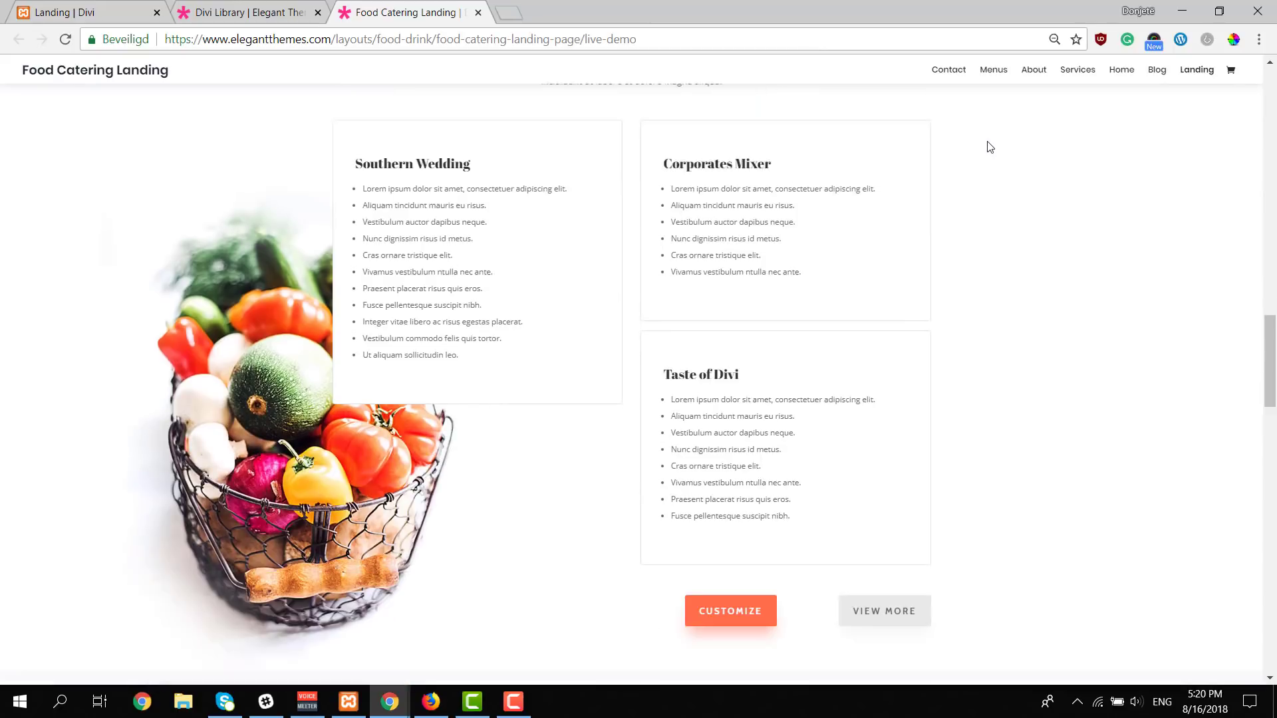
scroll(990, 146, down, 20)
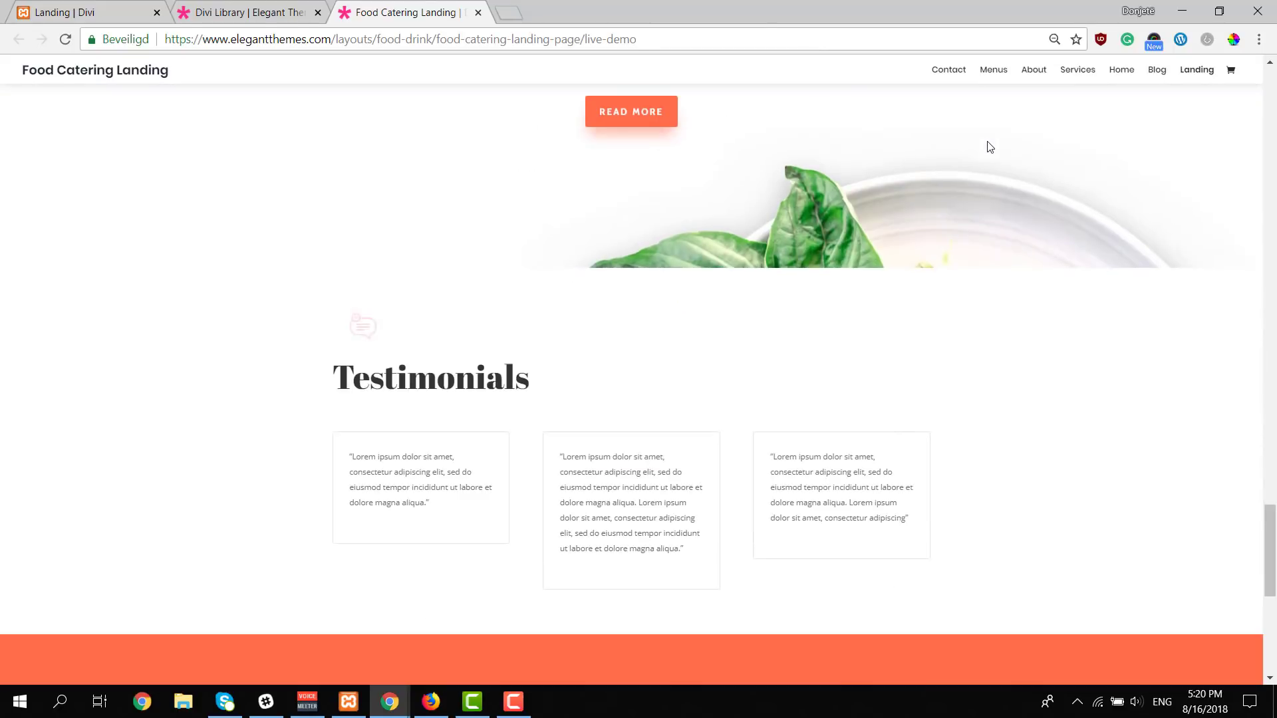
scroll(989, 147, up, 20)
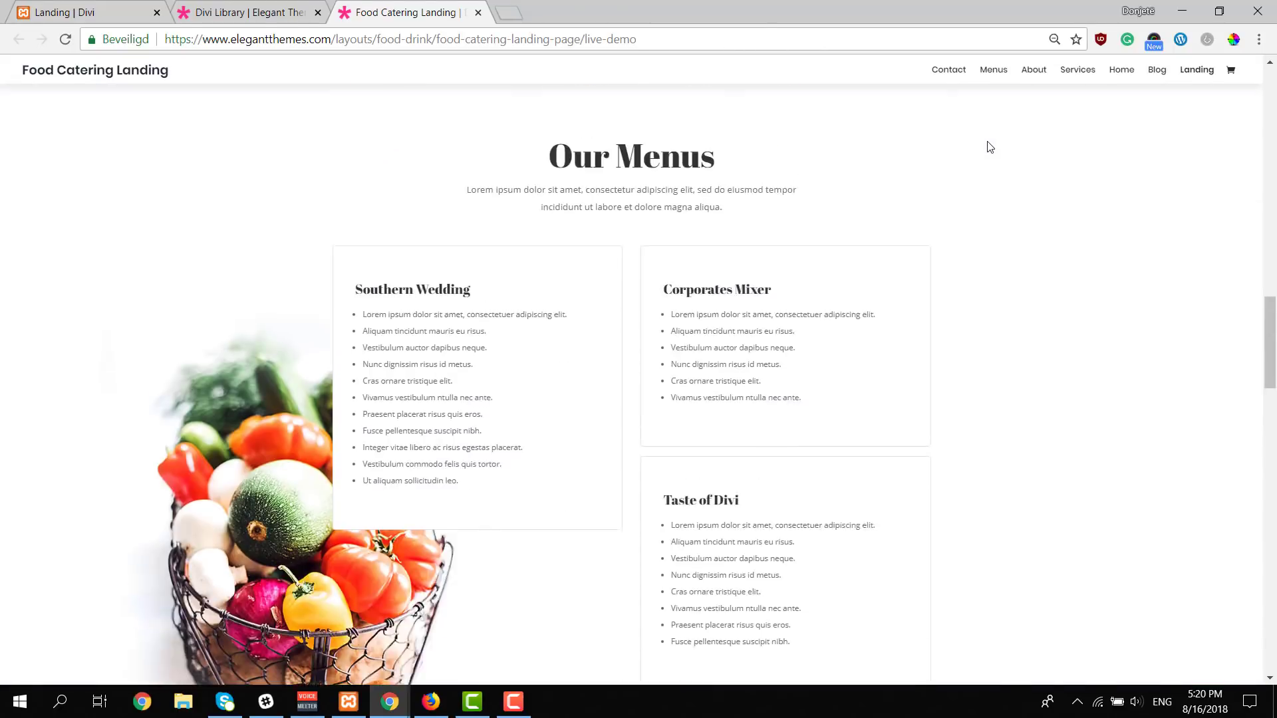
scroll(989, 146, up, 9)
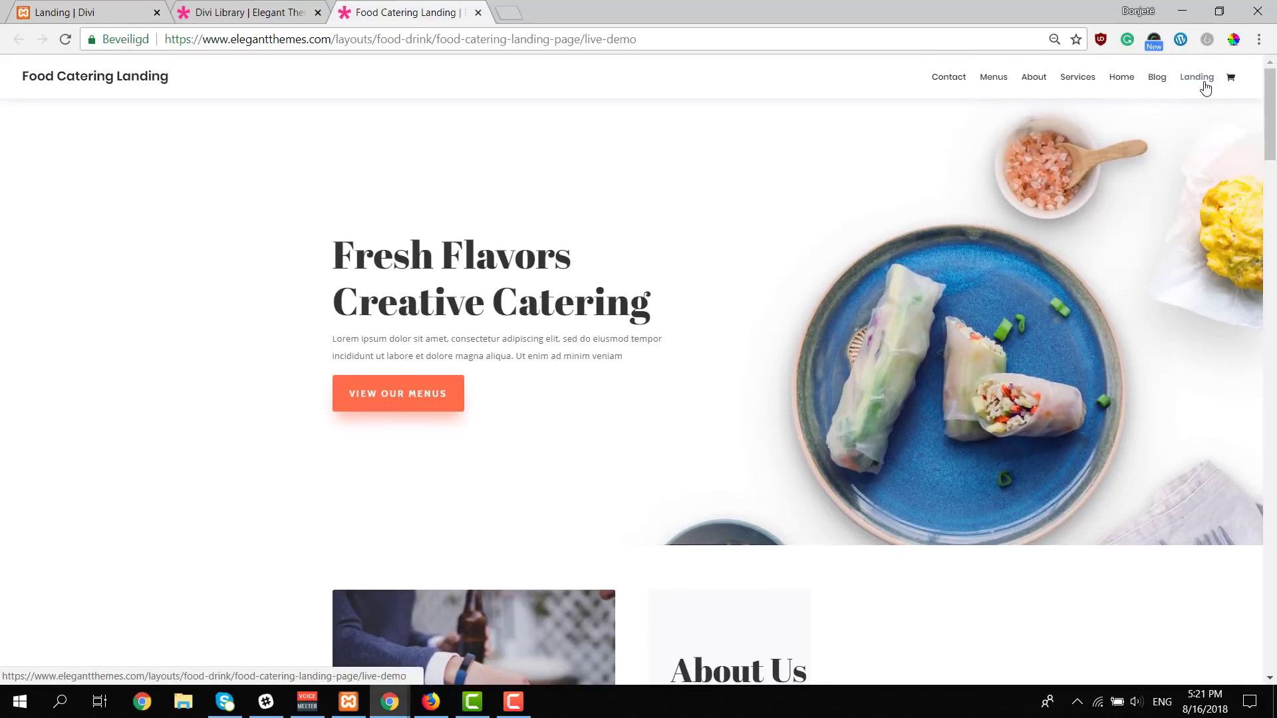
Return to the local WordPress site, add a new page titled Landing, and publish it.
click(115, 12)
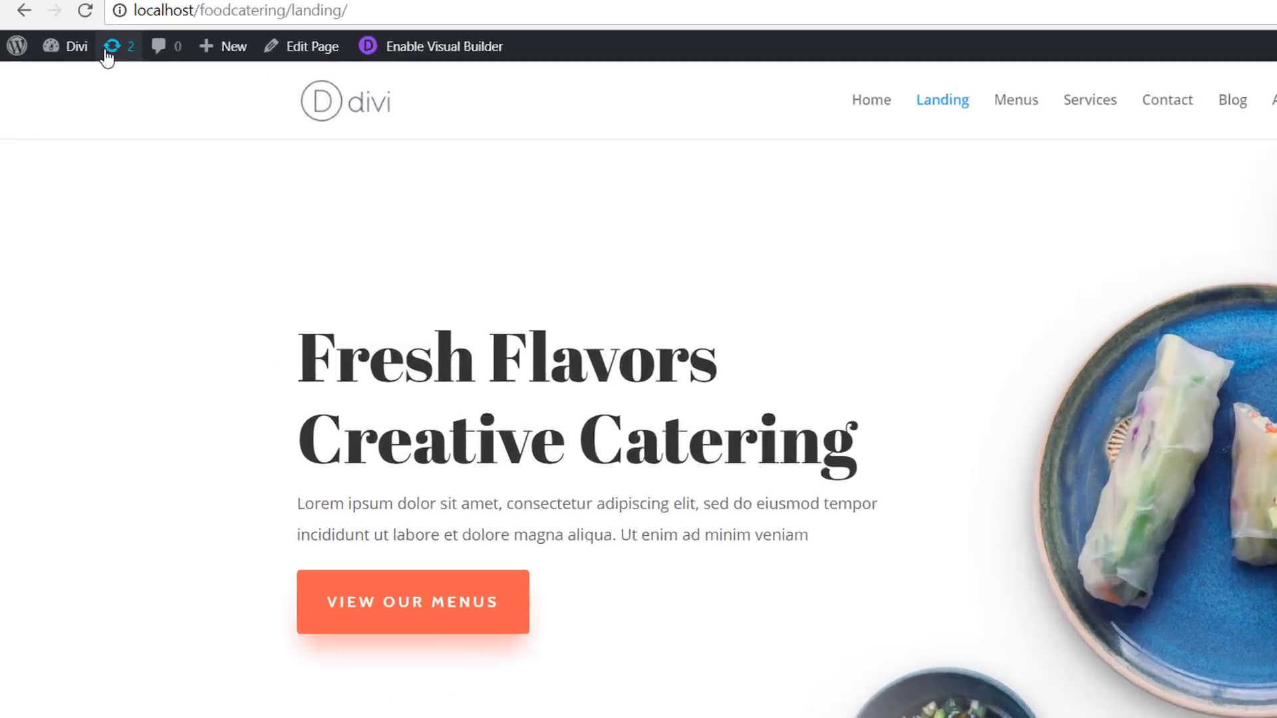
mouse_move(16, 68)
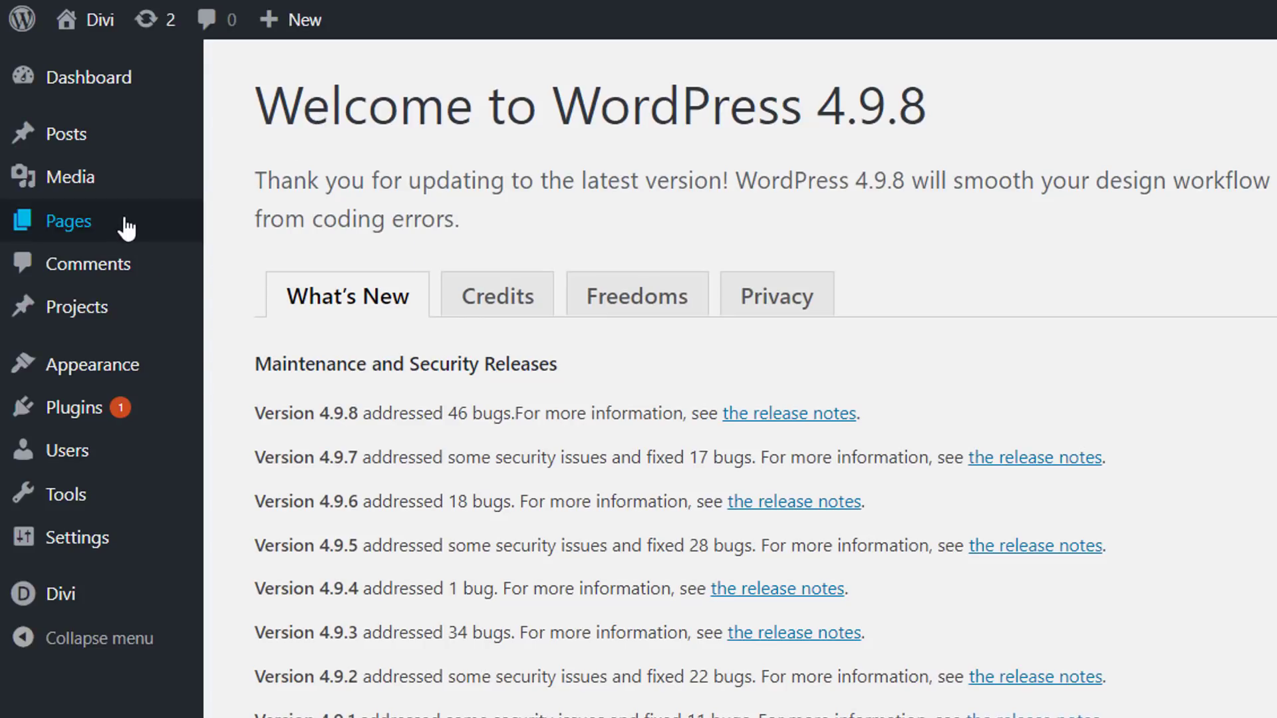
mouse_move(126, 228)
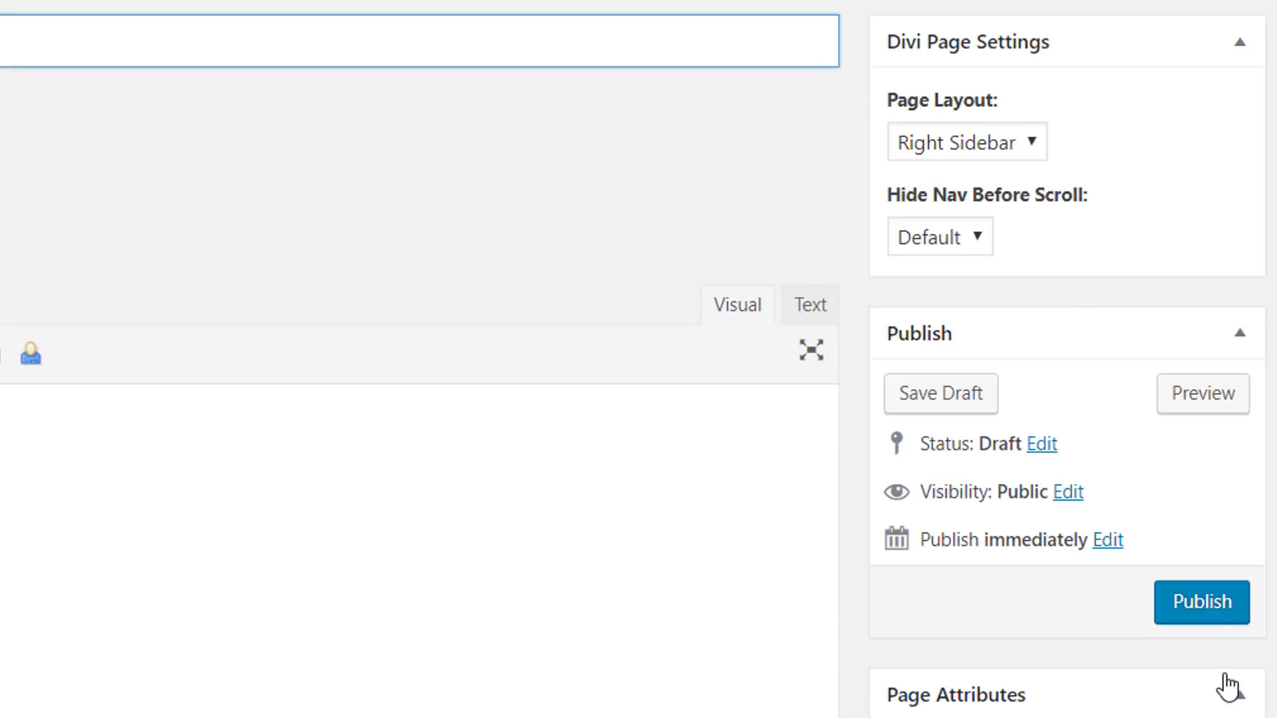
click(1223, 606)
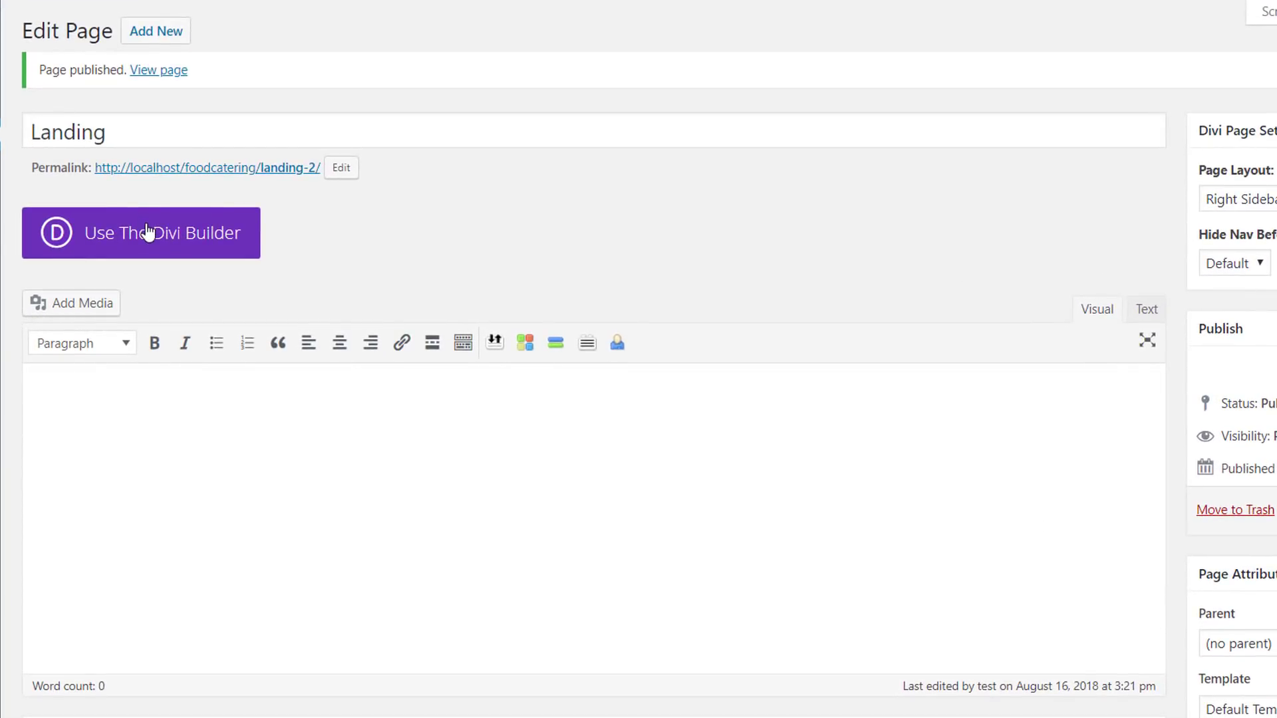
Open the Landing page in the Divi Visual Builder and choose to start from a premade layout.
click(148, 233)
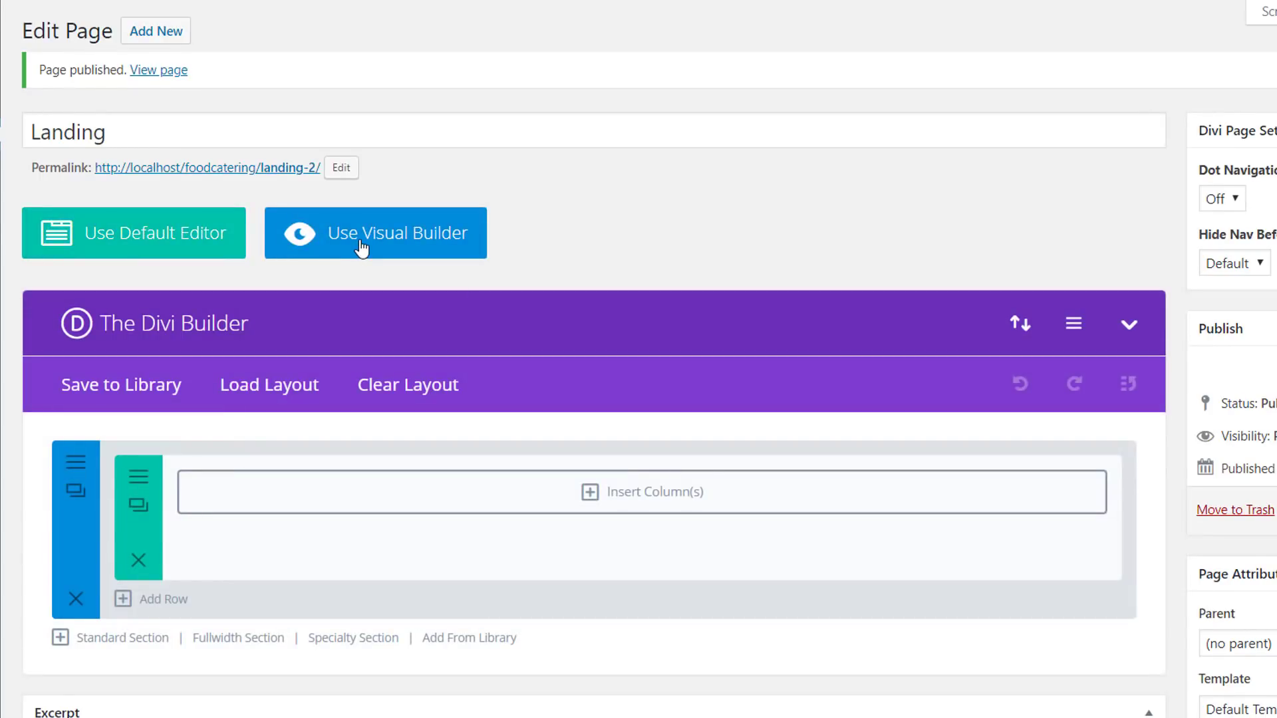
click(361, 246)
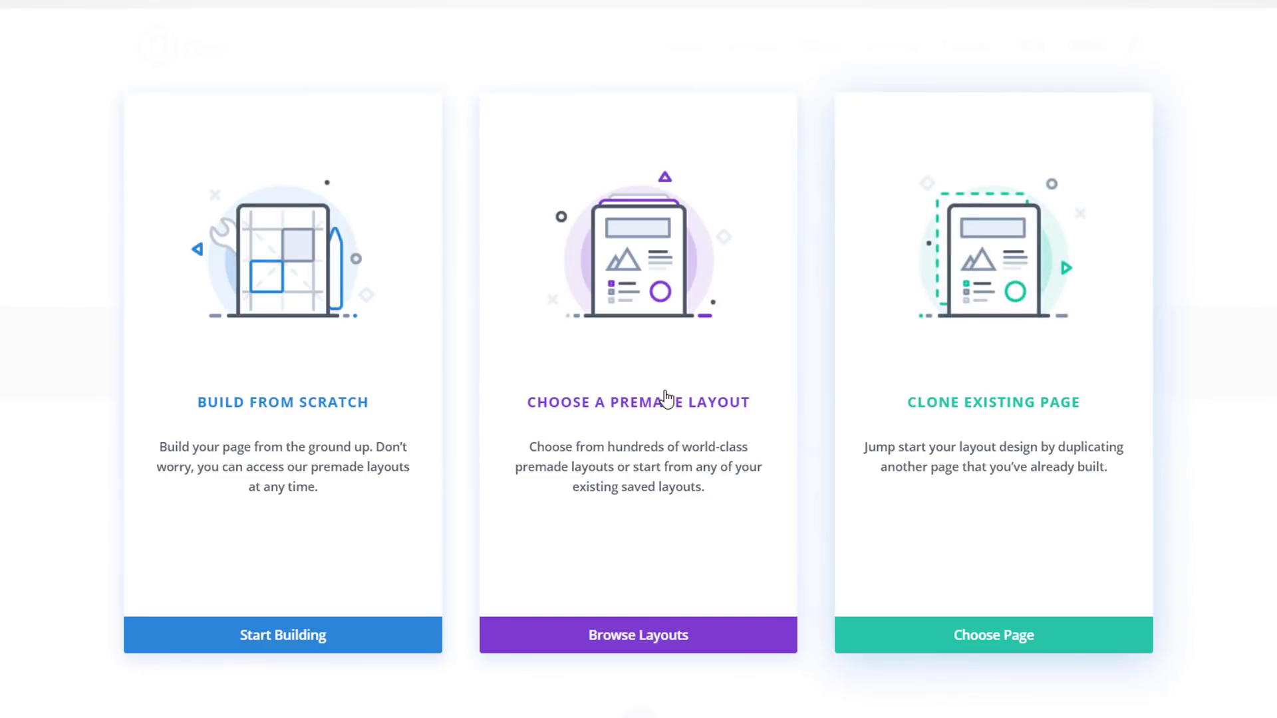
click(630, 637)
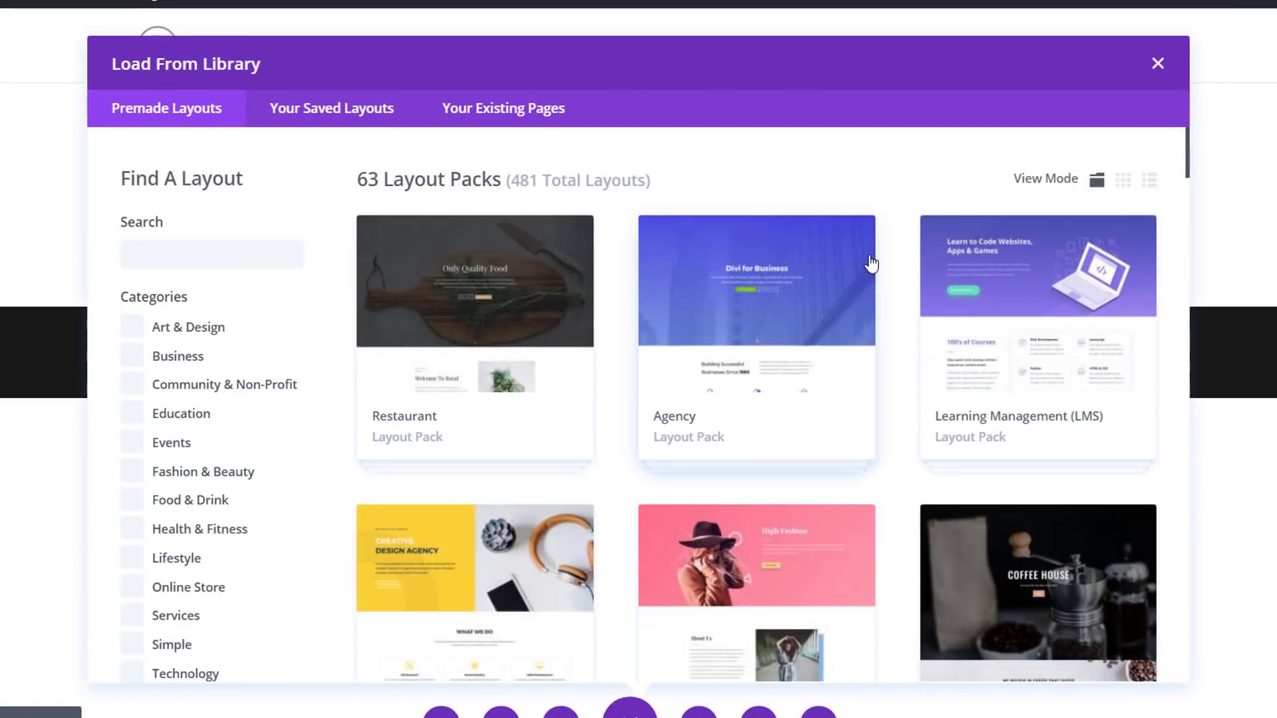
Find the Food Catering layout pack and load its Landing layout onto the page.
scroll(871, 264, down, 8)
scroll(871, 264, up, 8)
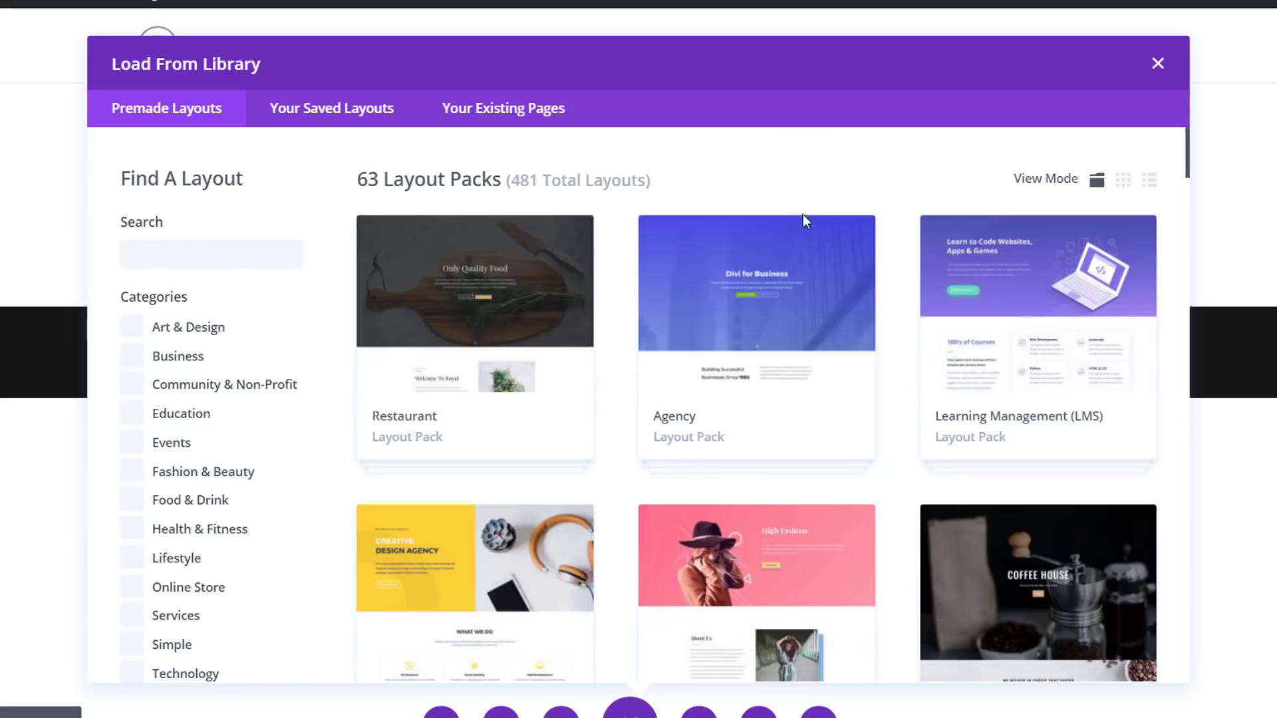
scroll(835, 331, down, 20)
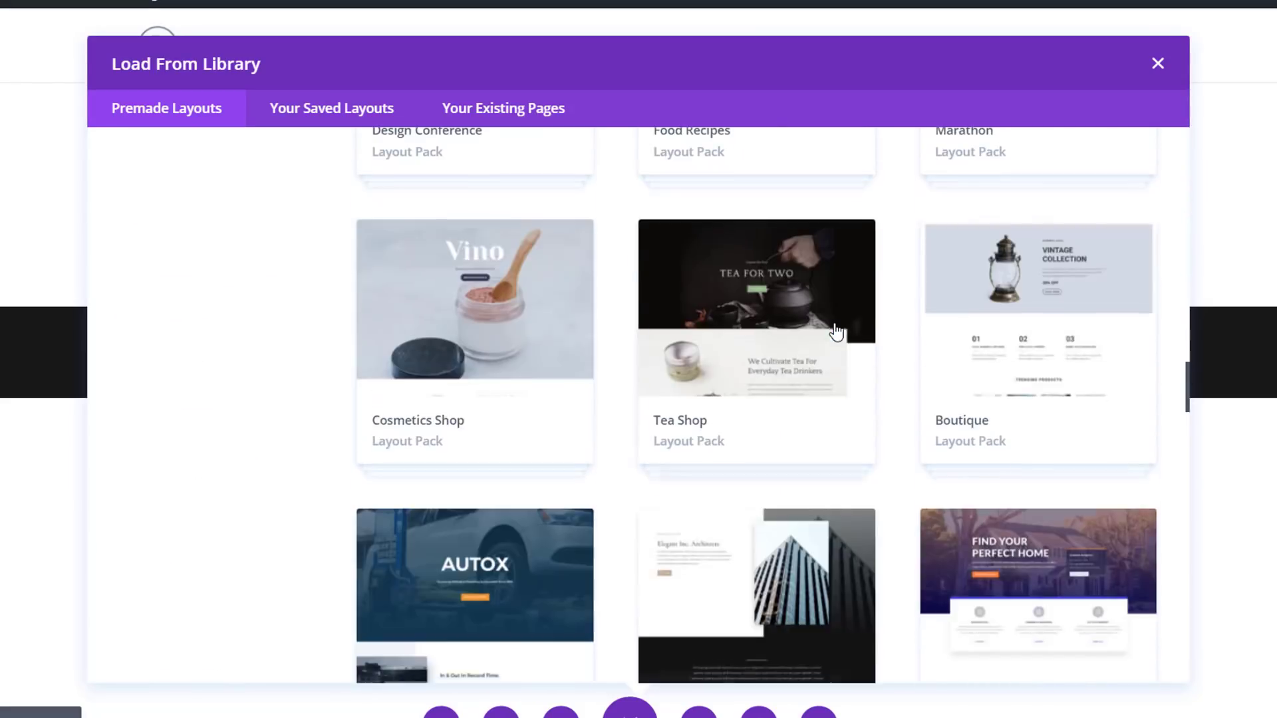
scroll(836, 331, down, 15)
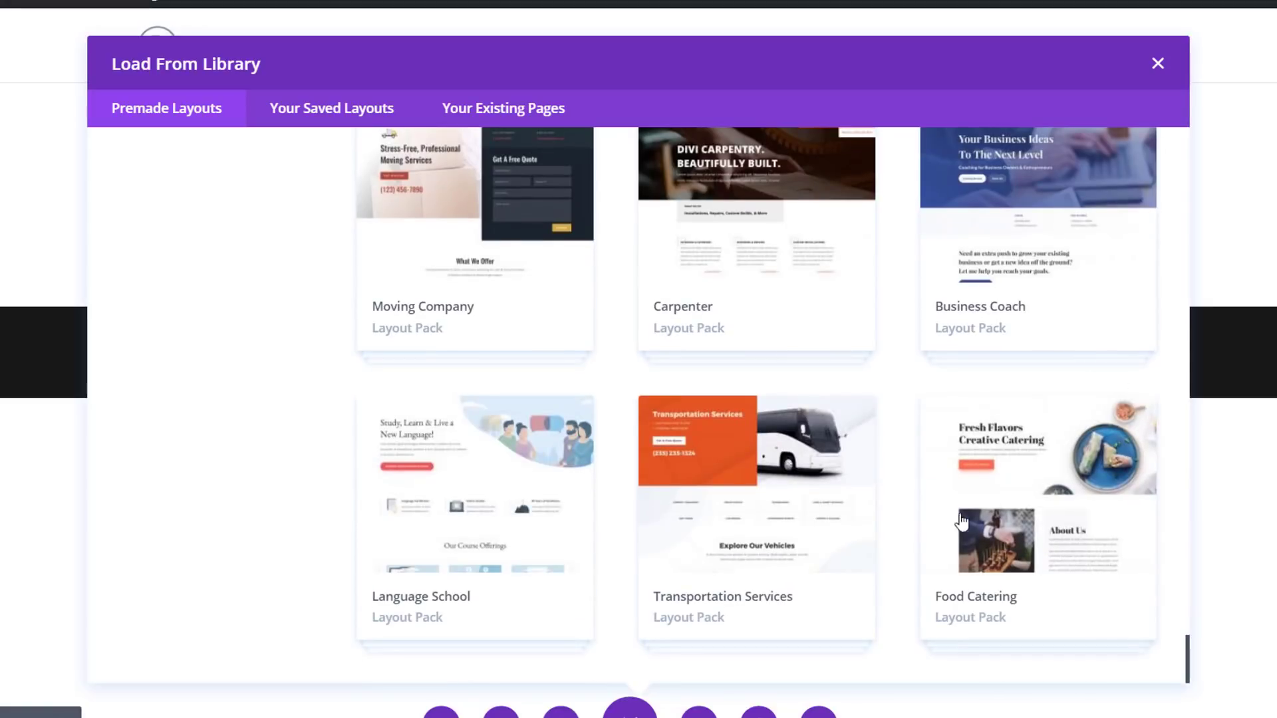
click(966, 528)
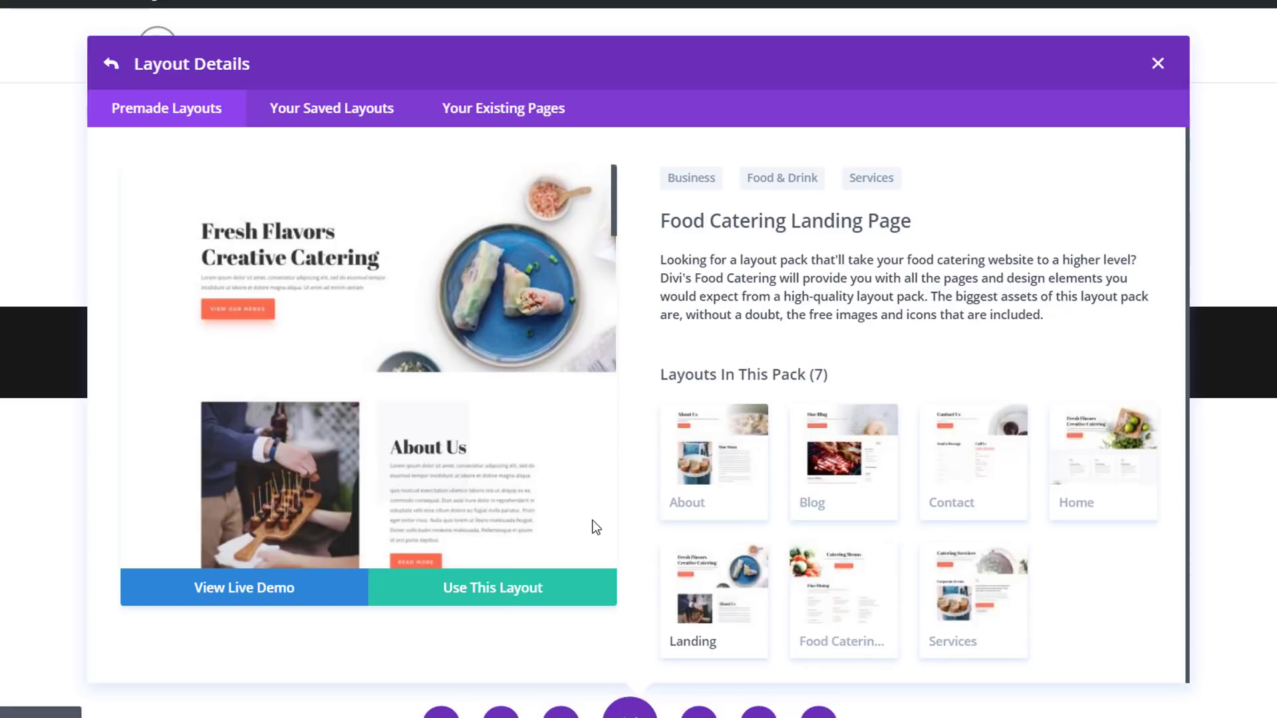
click(538, 602)
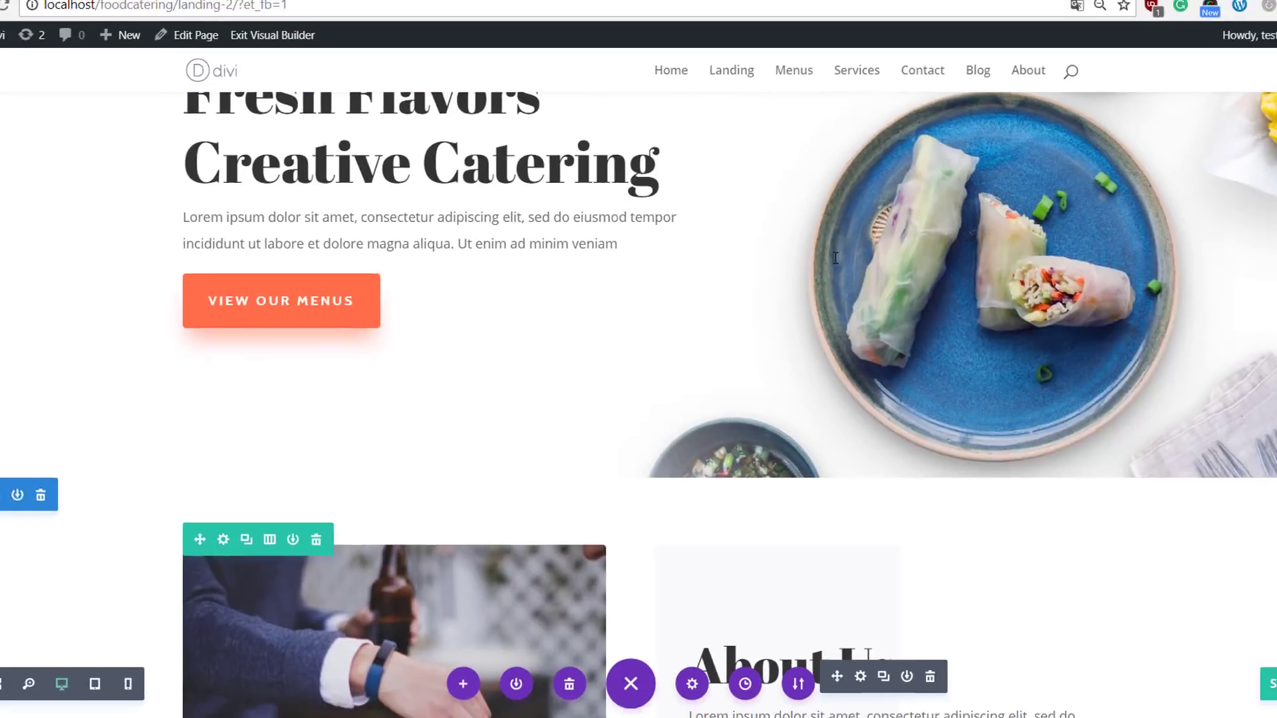
Look through the sections of the imported landing page, from the hero header down to the number counters.
scroll(859, 247, down, 8)
scroll(815, 267, down, 20)
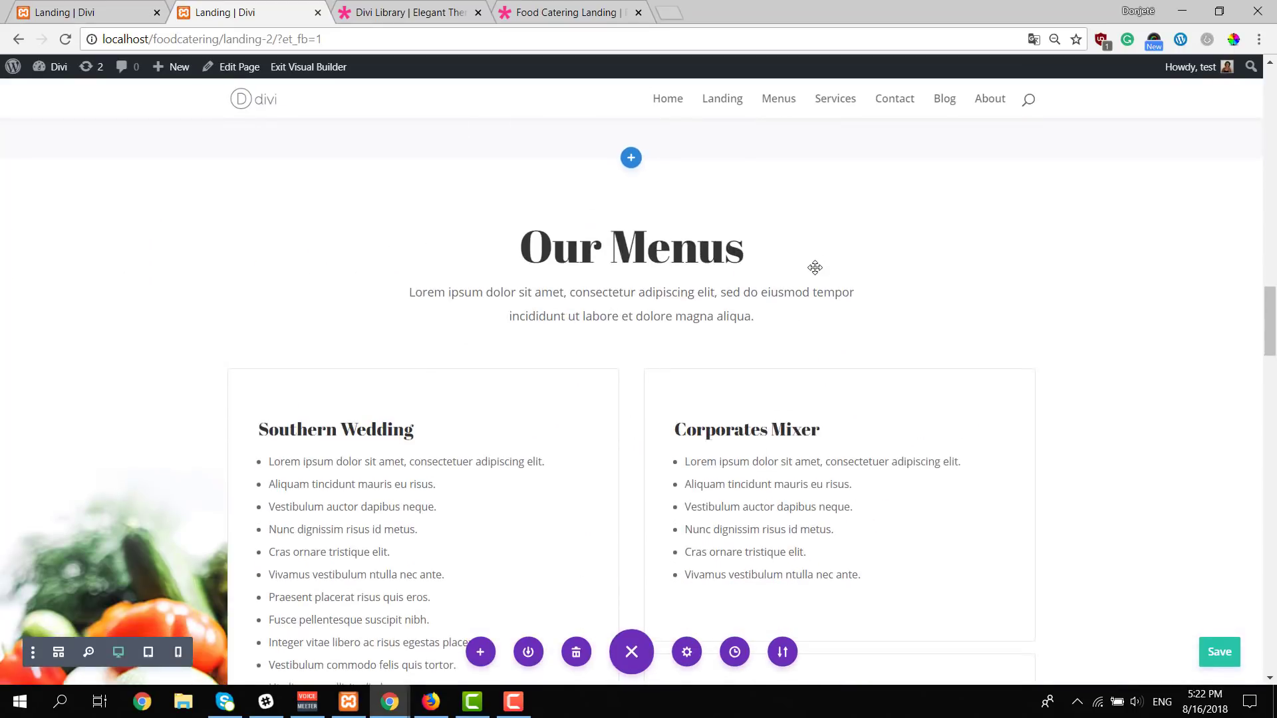
scroll(816, 267, down, 15)
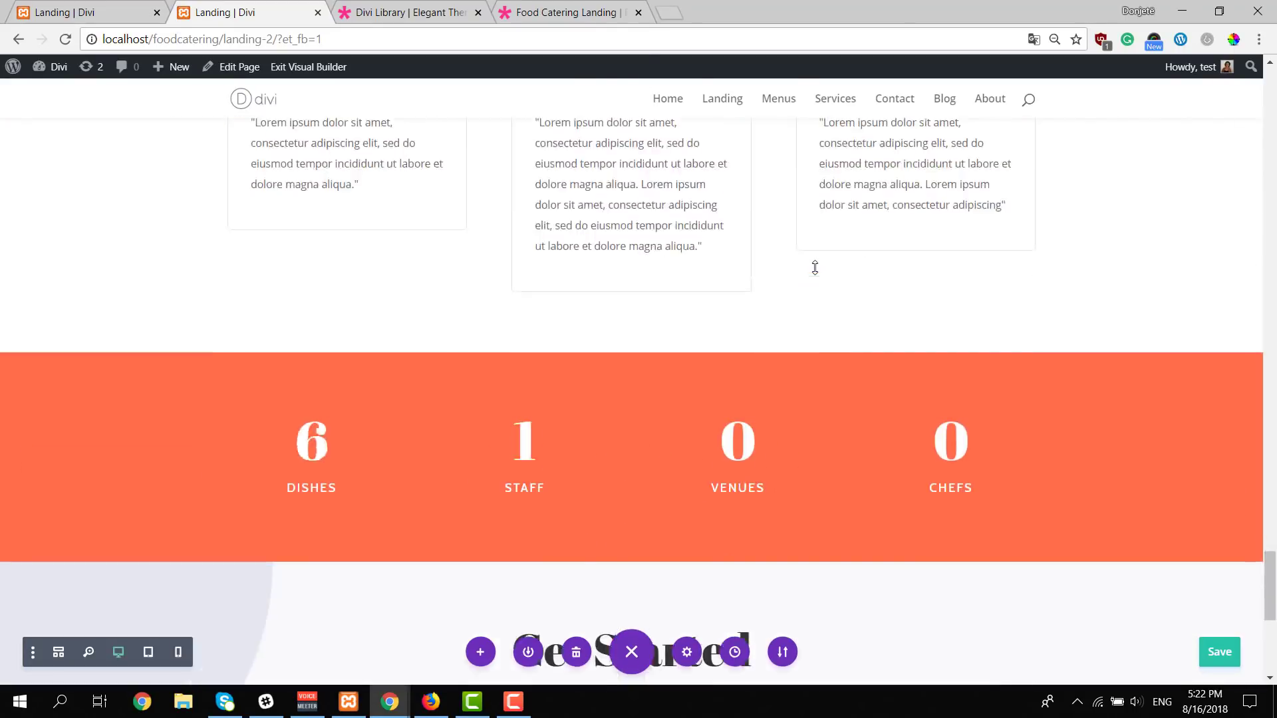
scroll(815, 268, up, 18)
scroll(815, 267, up, 20)
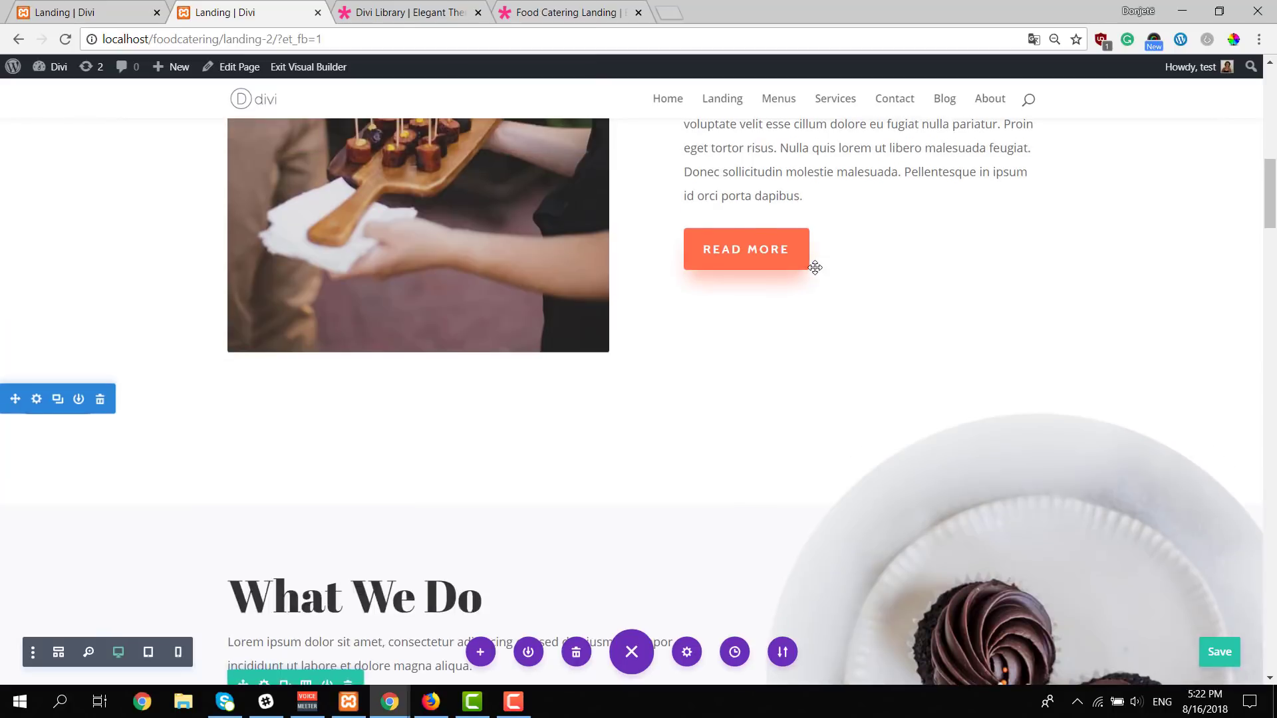
scroll(816, 268, up, 5)
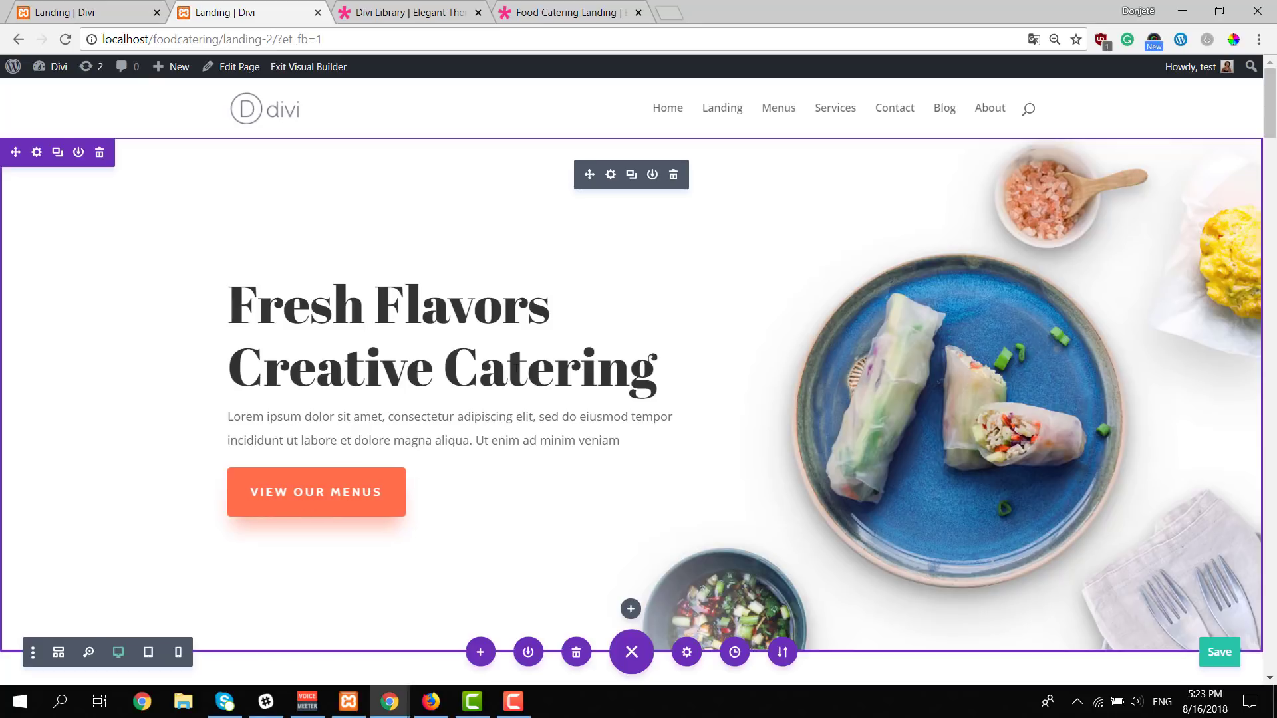
scroll(533, 309, down, 4)
scroll(530, 299, up, 4)
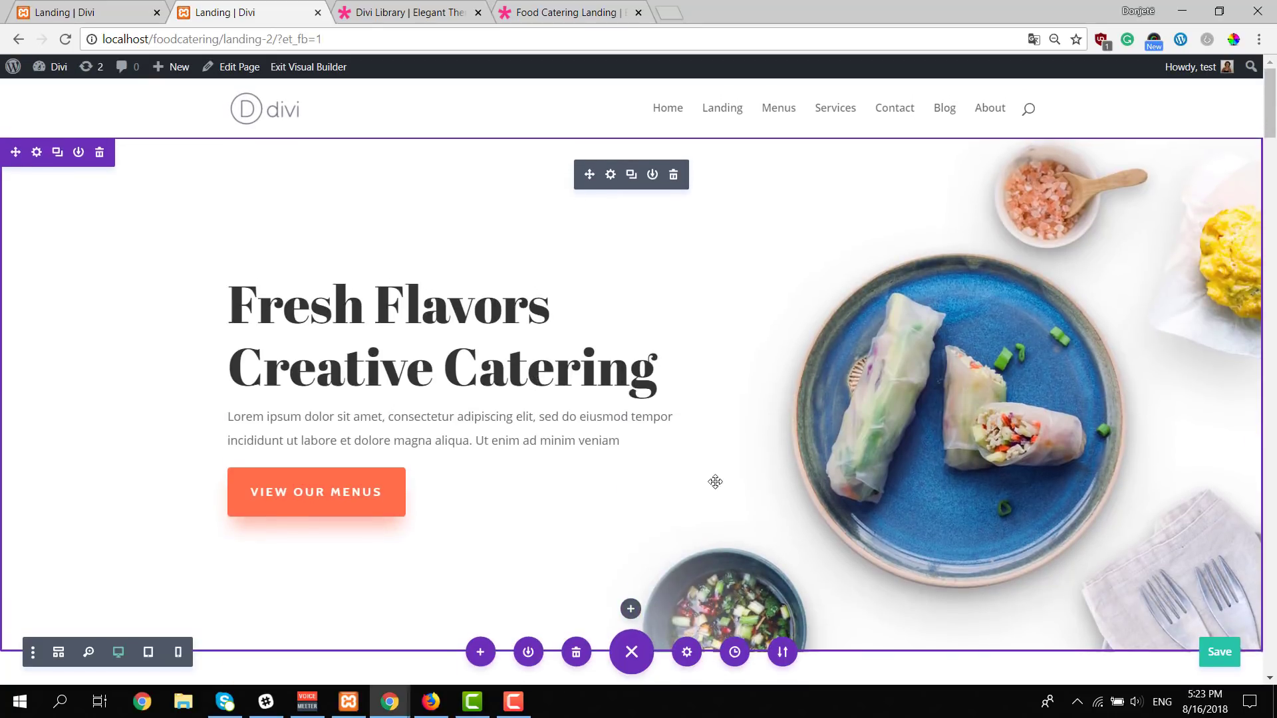
scroll(519, 466, down, 5)
scroll(665, 465, up, 5)
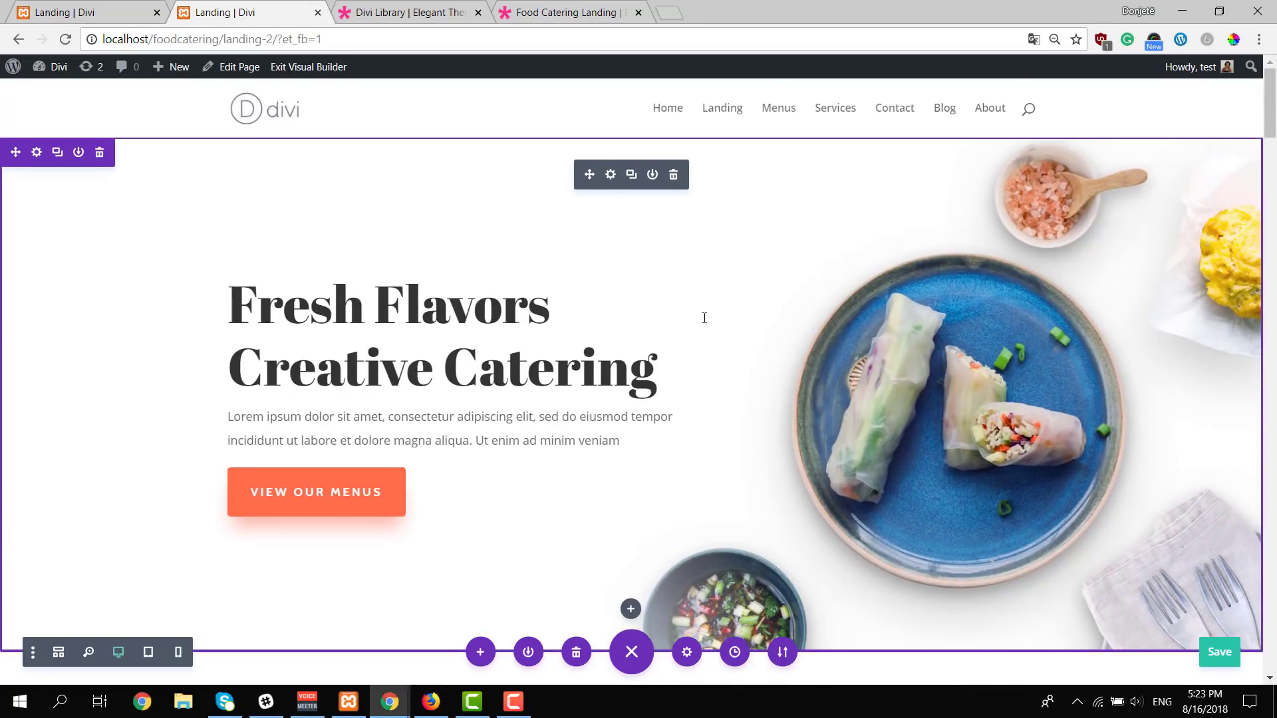
Open the hero's fullwidth header settings, reposition the settings window, and expand the Title Text design options.
click(611, 175)
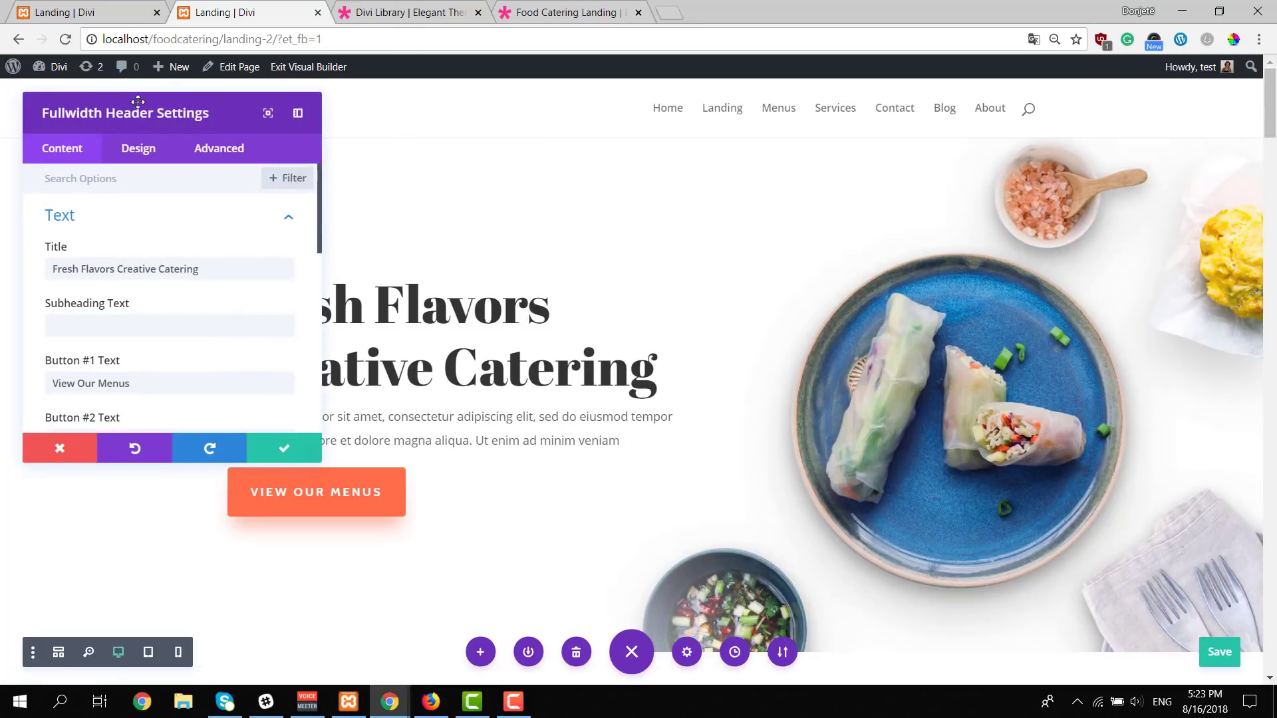
drag(140, 108, 724, 173)
click(711, 174)
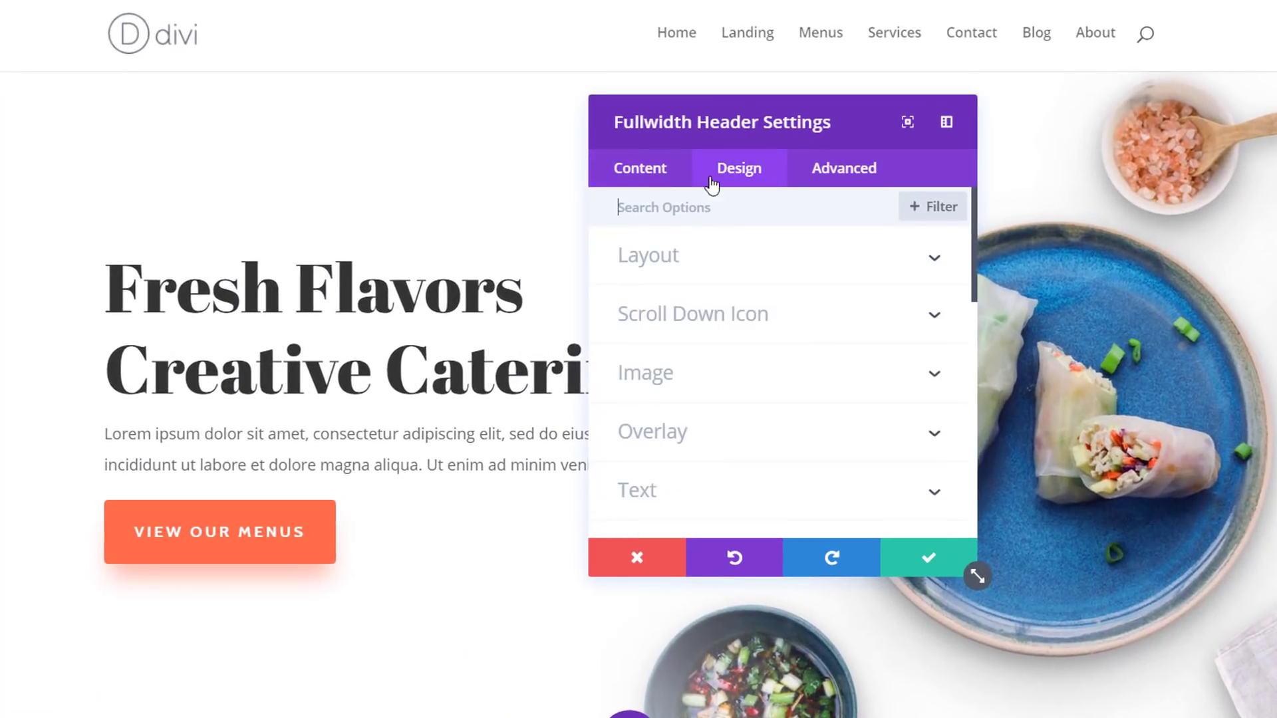
scroll(740, 375, down, 5)
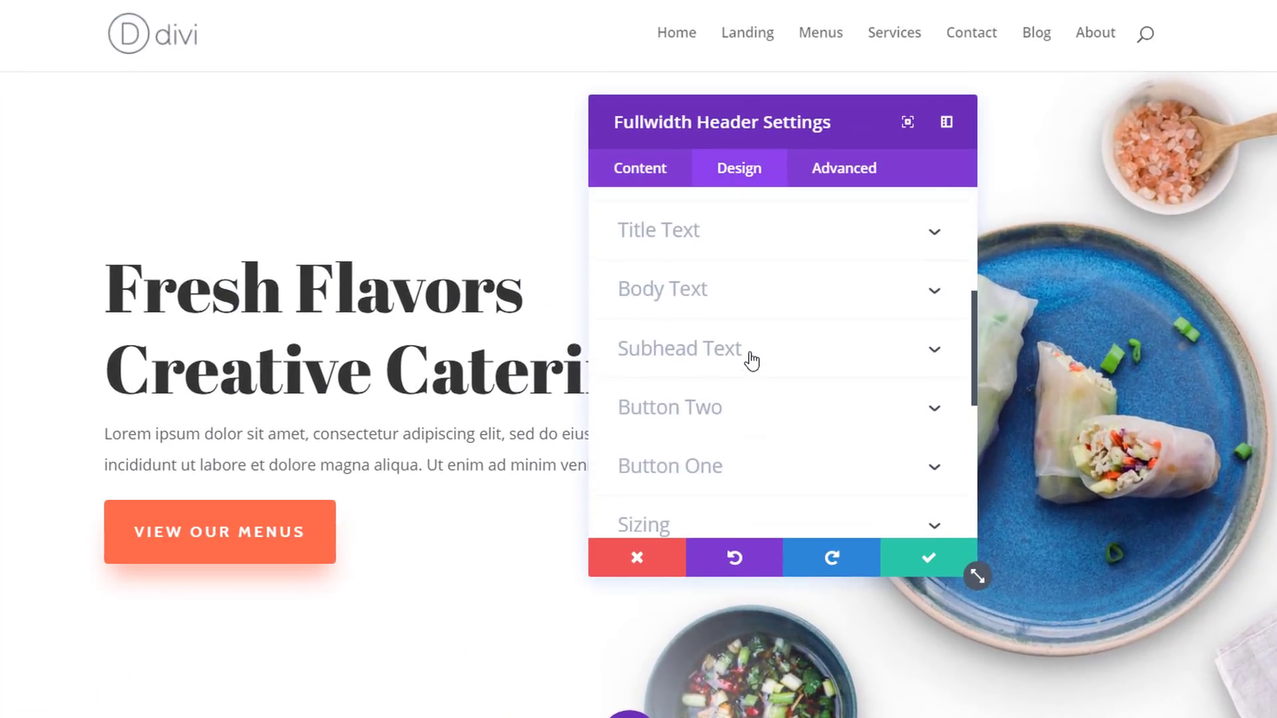
scroll(750, 359, up, 2)
click(724, 334)
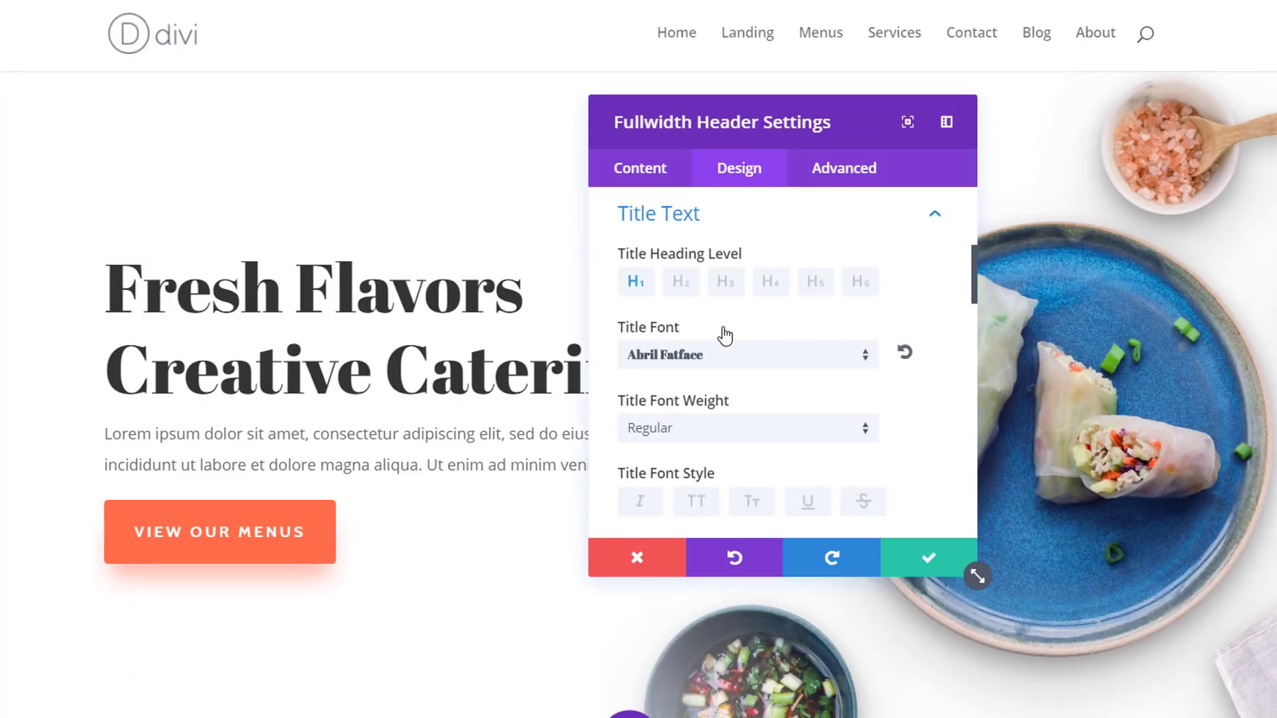
Use Find & Replace on the title font to replace Abril Fatface with Georgia within This Page, and save the header settings.
right_click(690, 339)
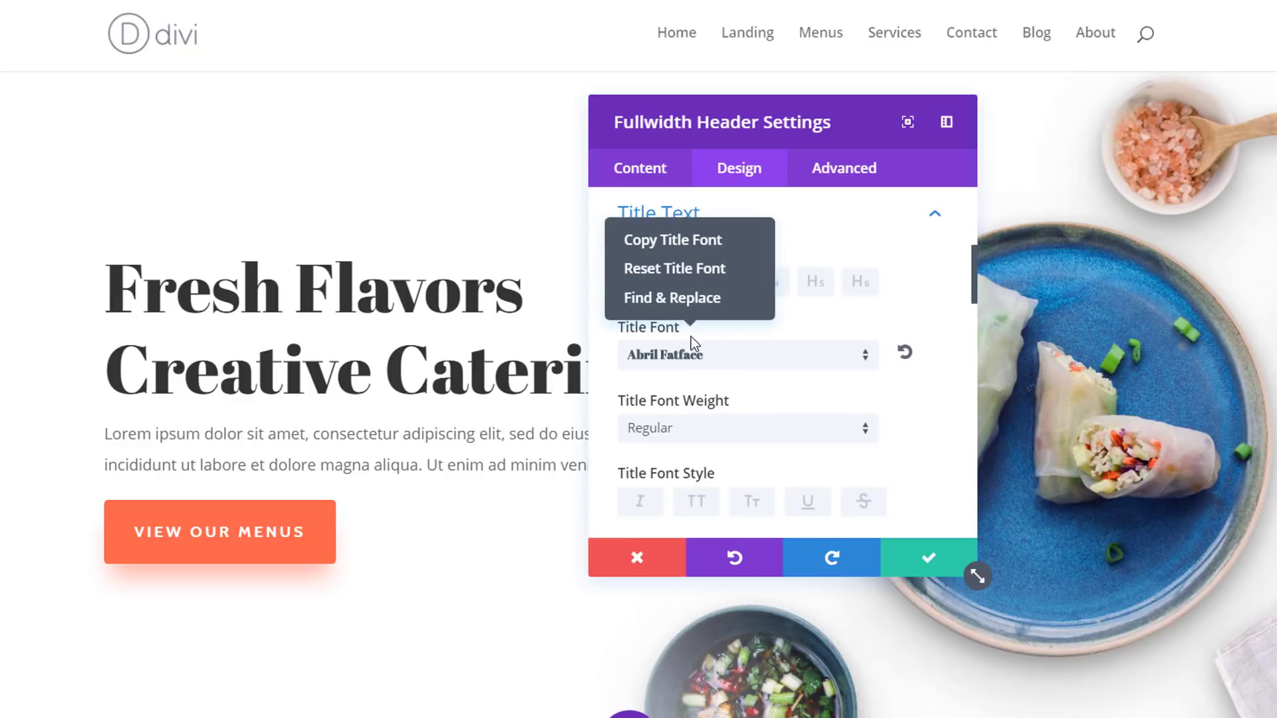
click(692, 313)
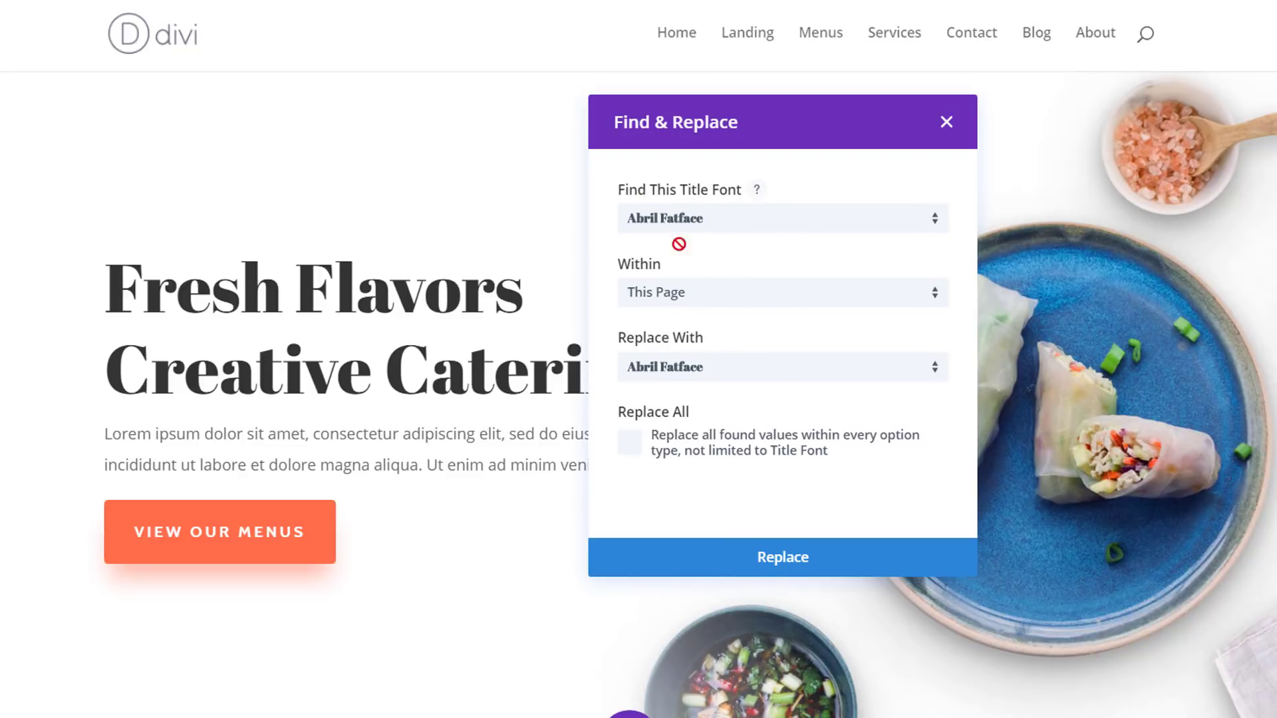
click(663, 376)
scroll(772, 385, down, 2)
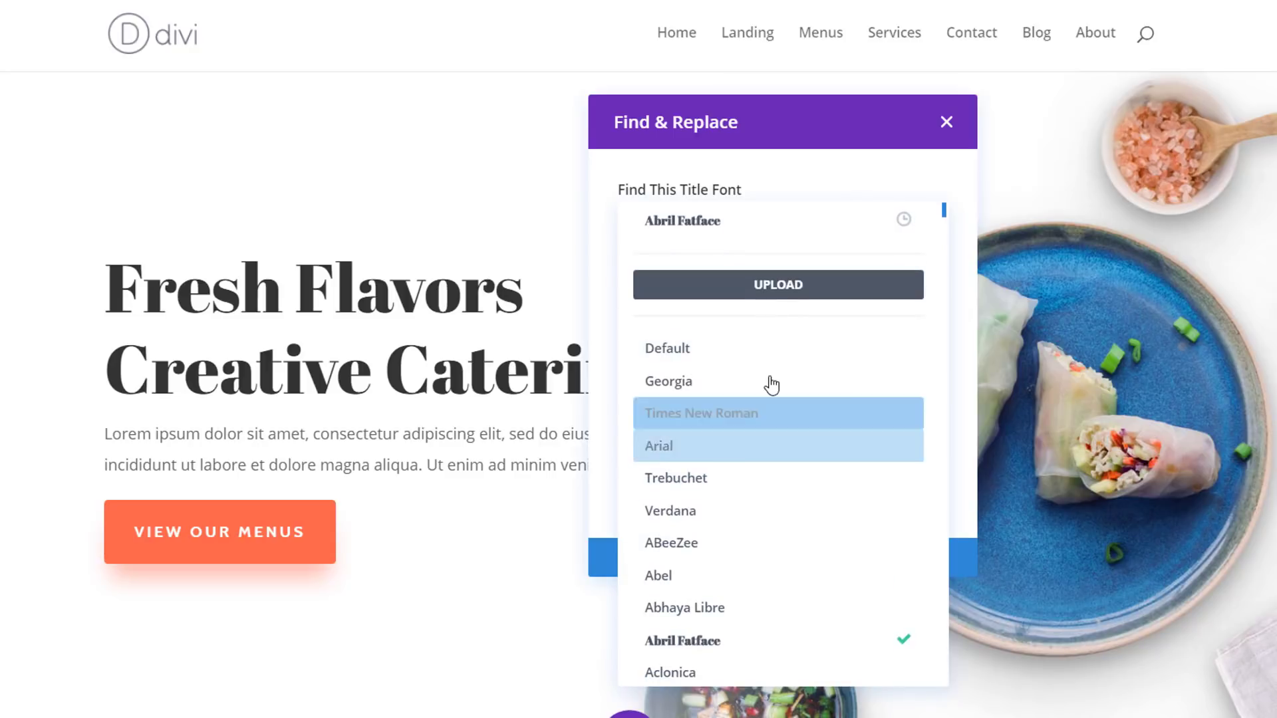
click(771, 385)
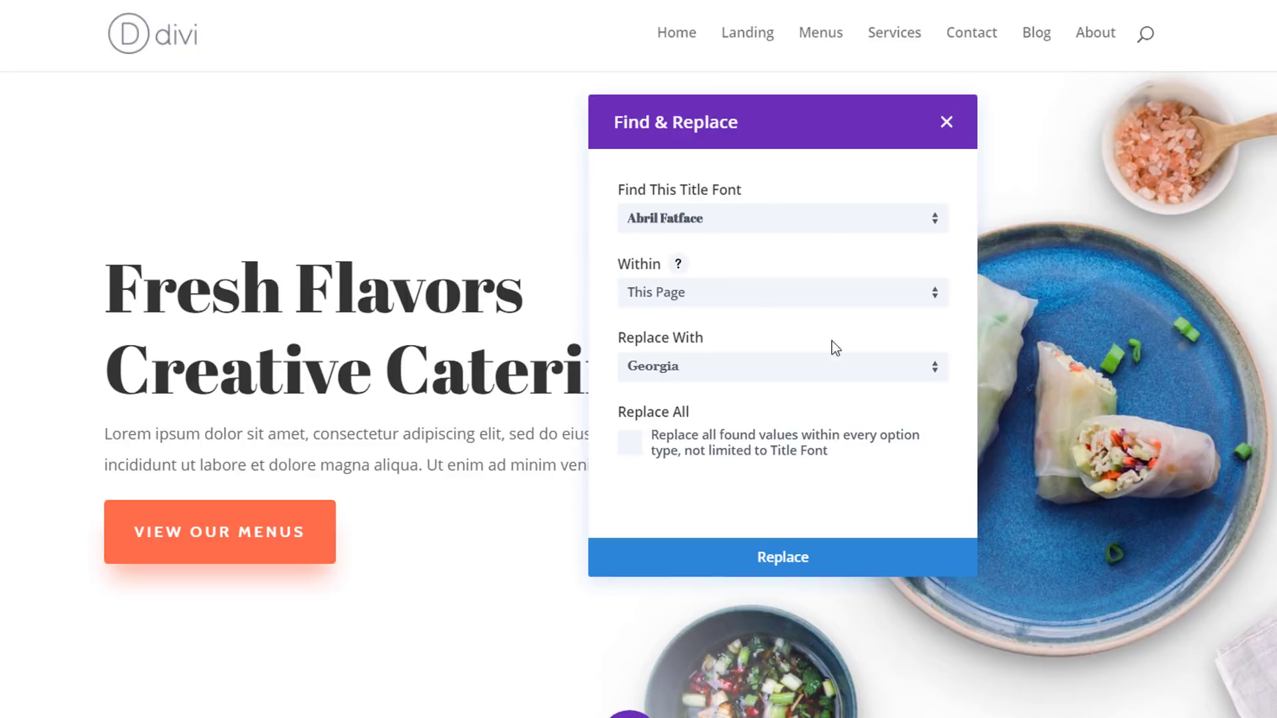
click(679, 301)
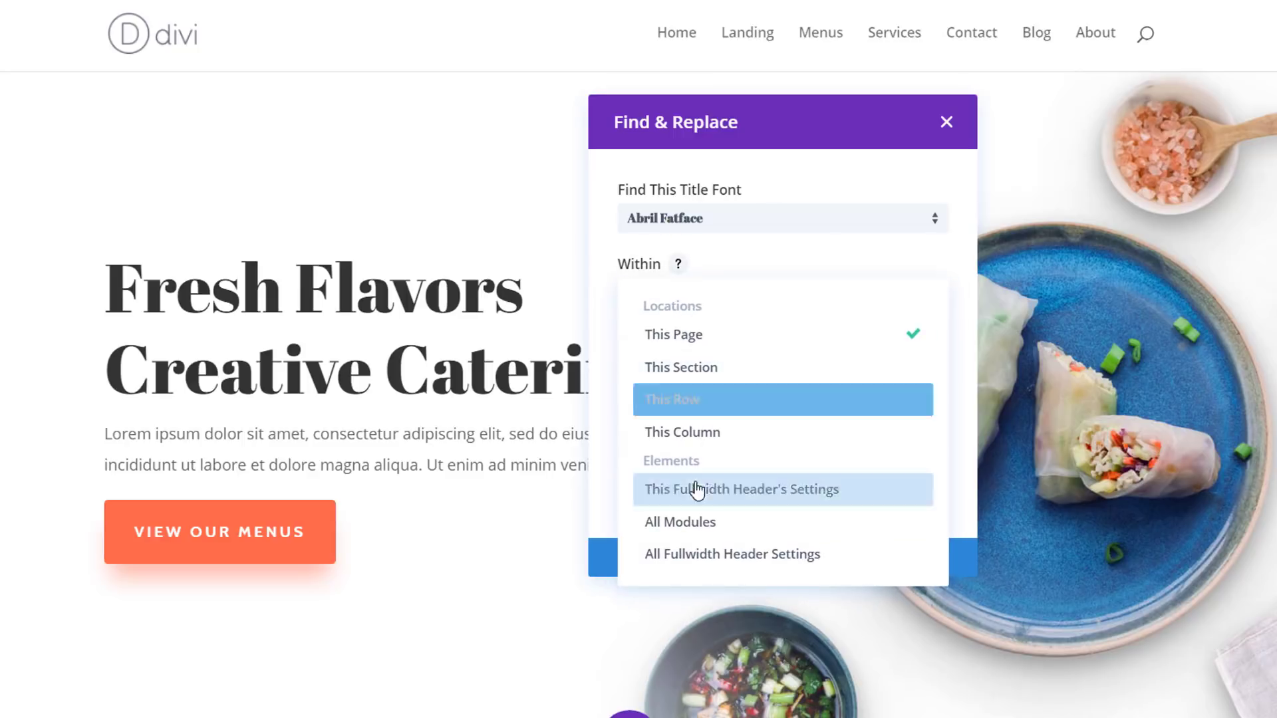
click(935, 267)
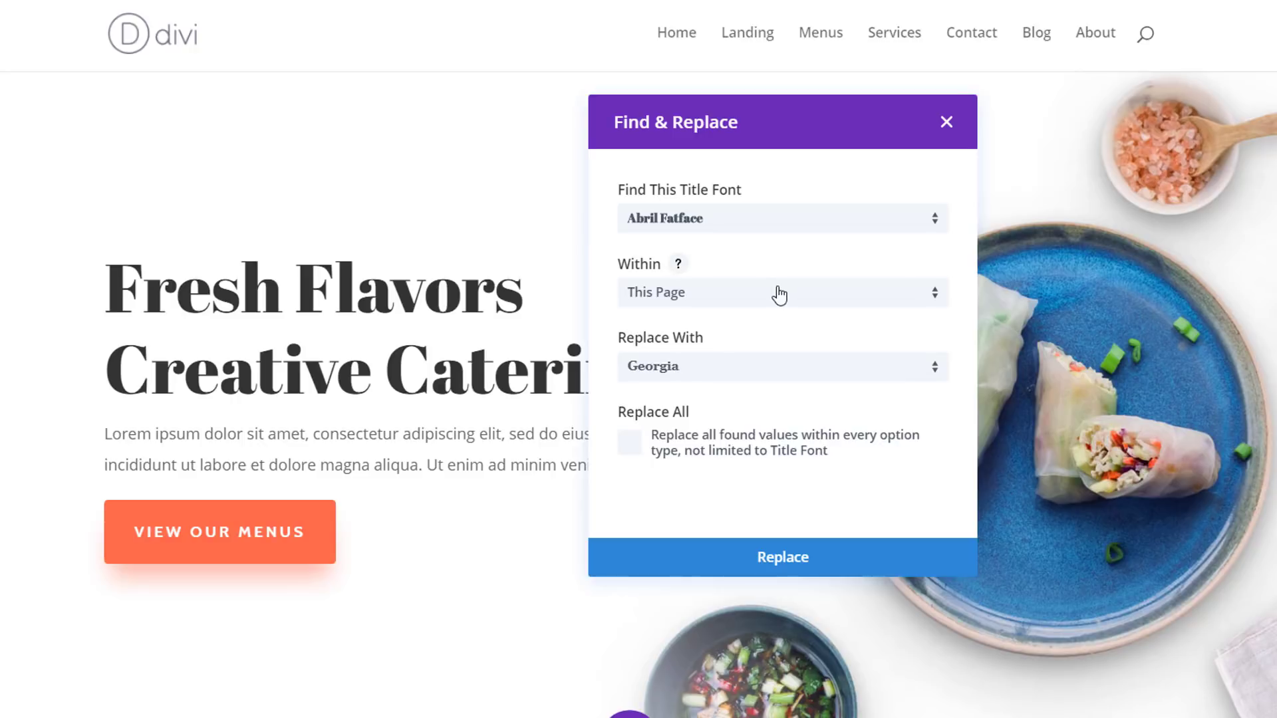
click(814, 566)
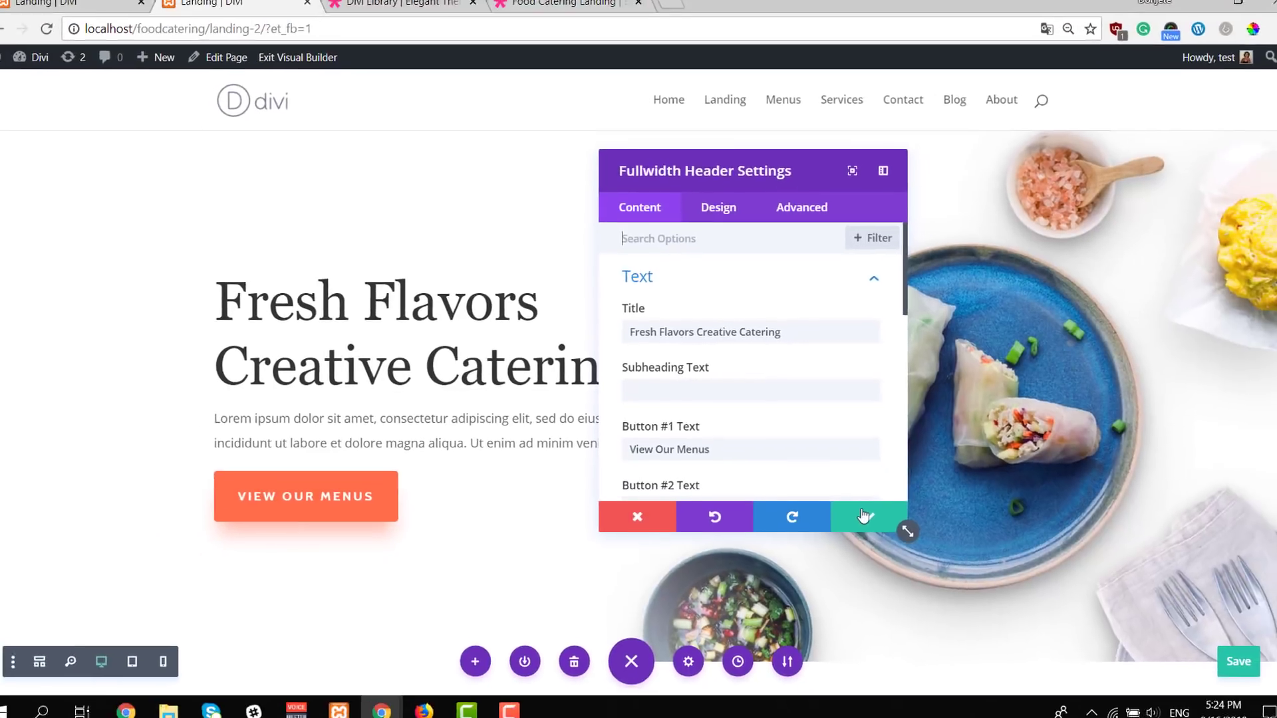
click(923, 552)
Check the heading fonts throughout the page sections after the font replacement.
scroll(1051, 266, down, 4)
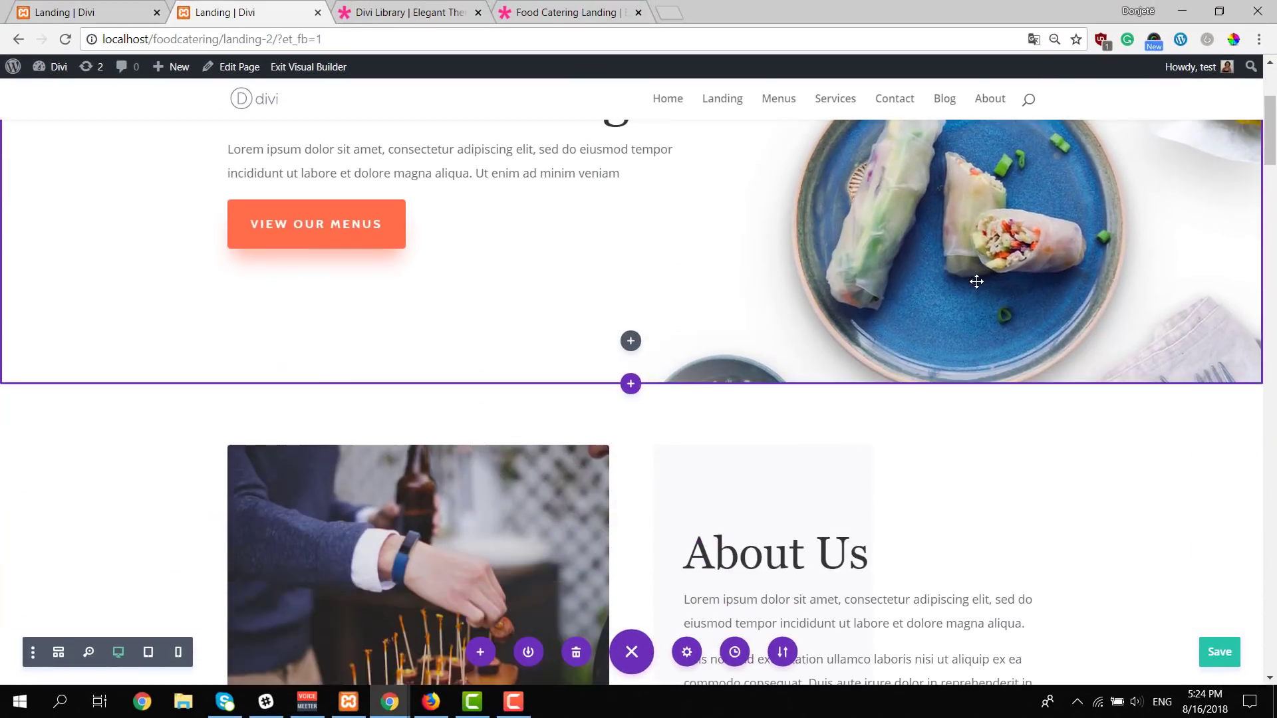
scroll(977, 281, down, 10)
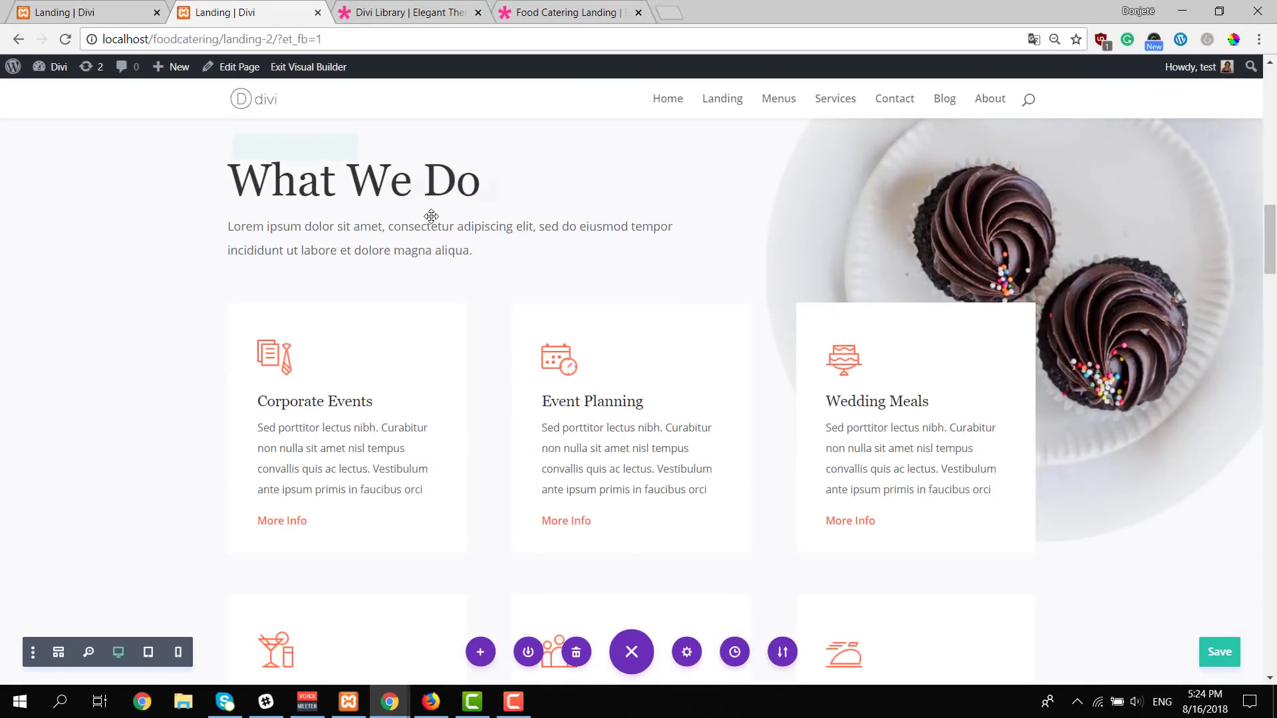
scroll(524, 325, down, 12)
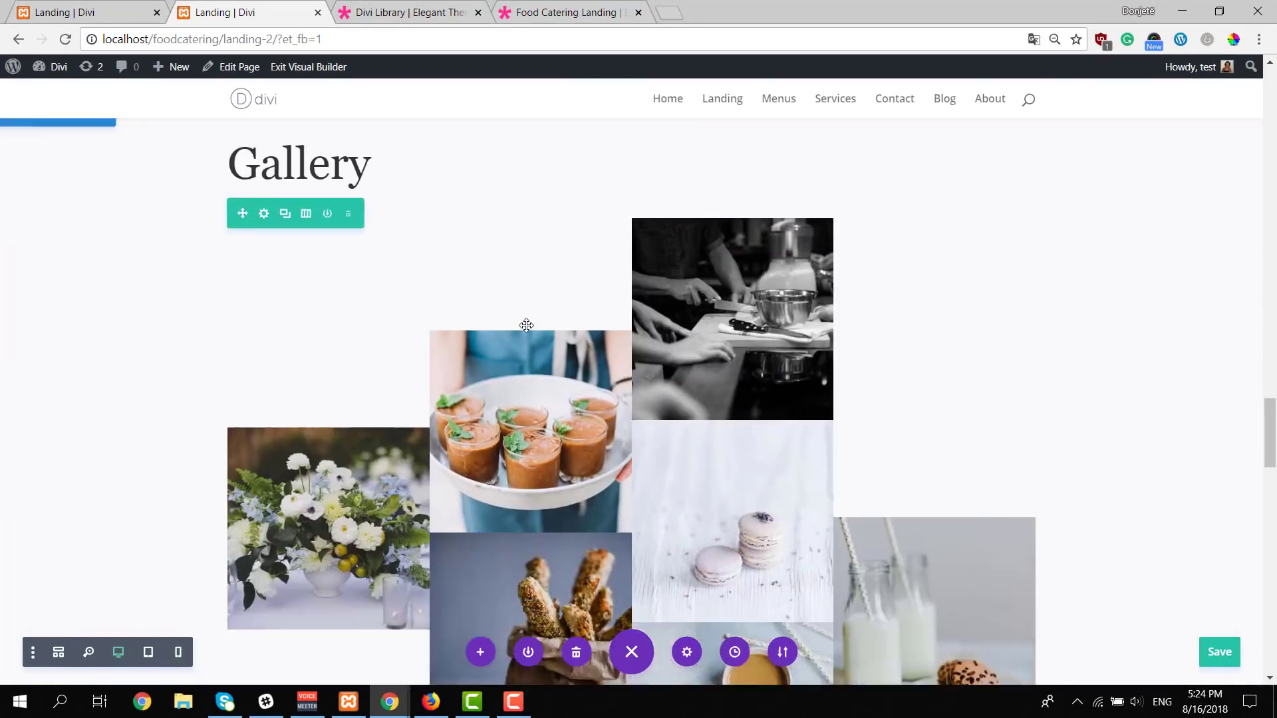
scroll(550, 329, down, 15)
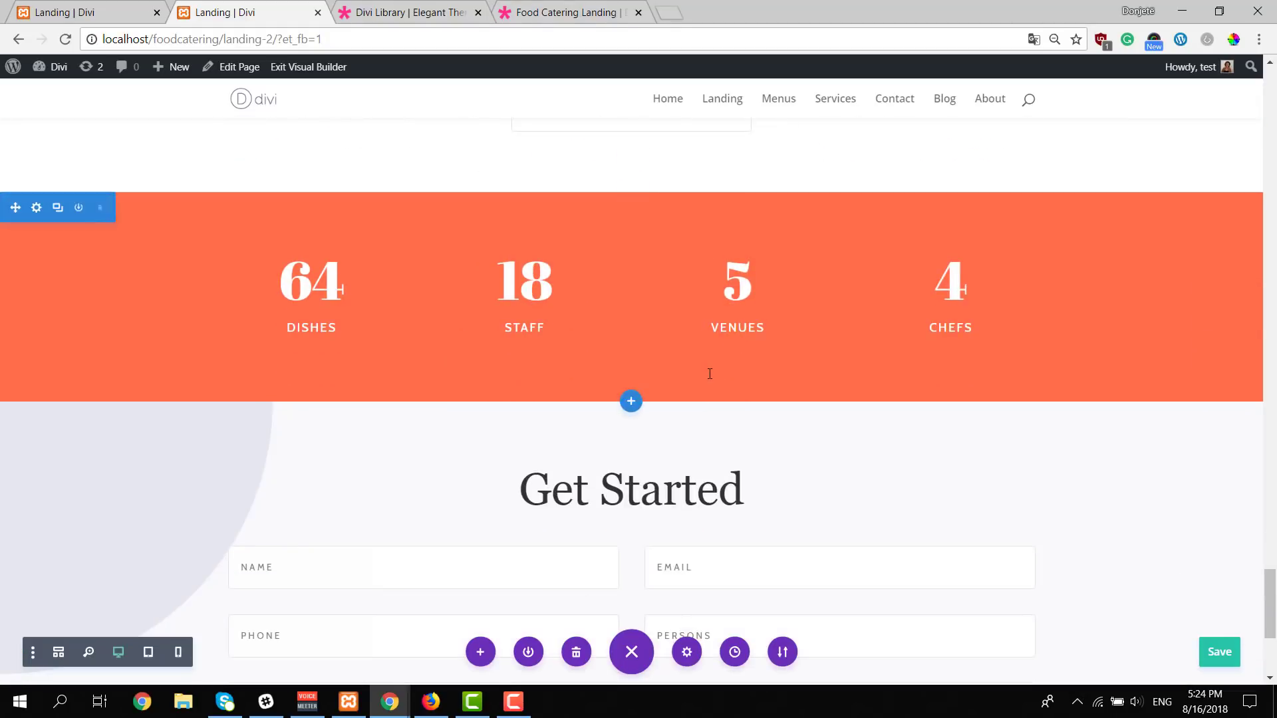
scroll(708, 374, up, 15)
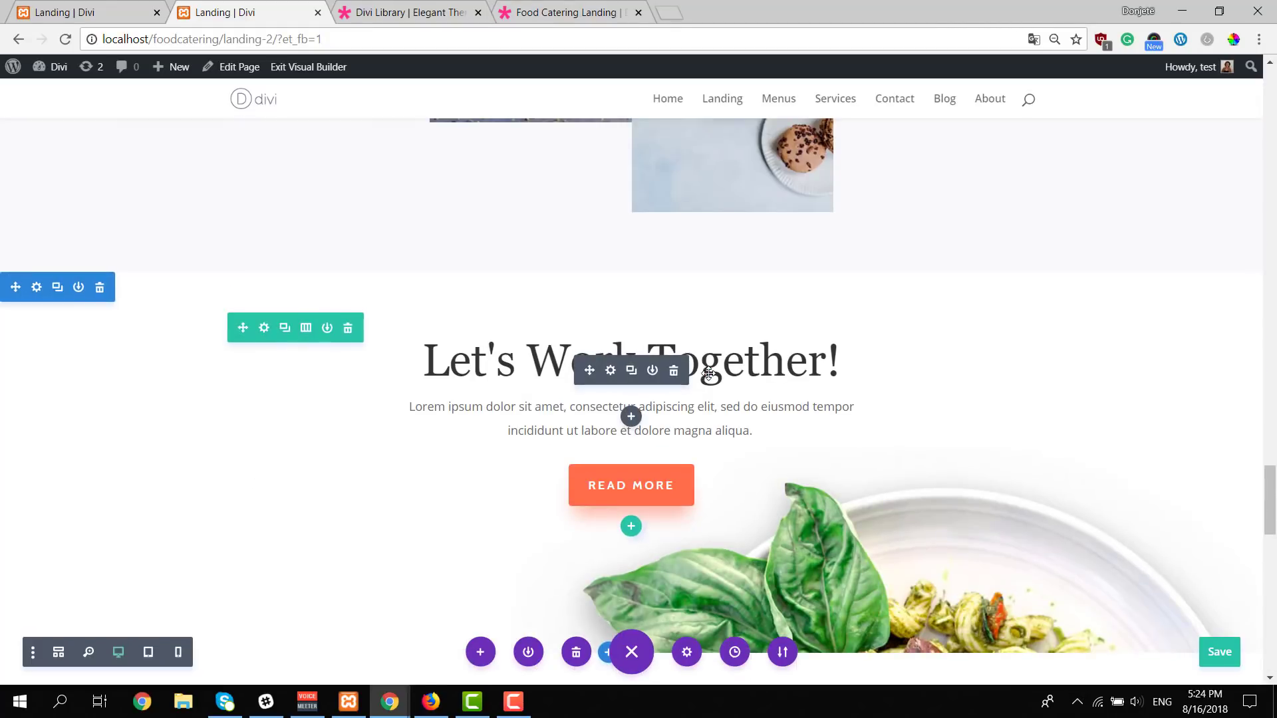
scroll(708, 373, up, 12)
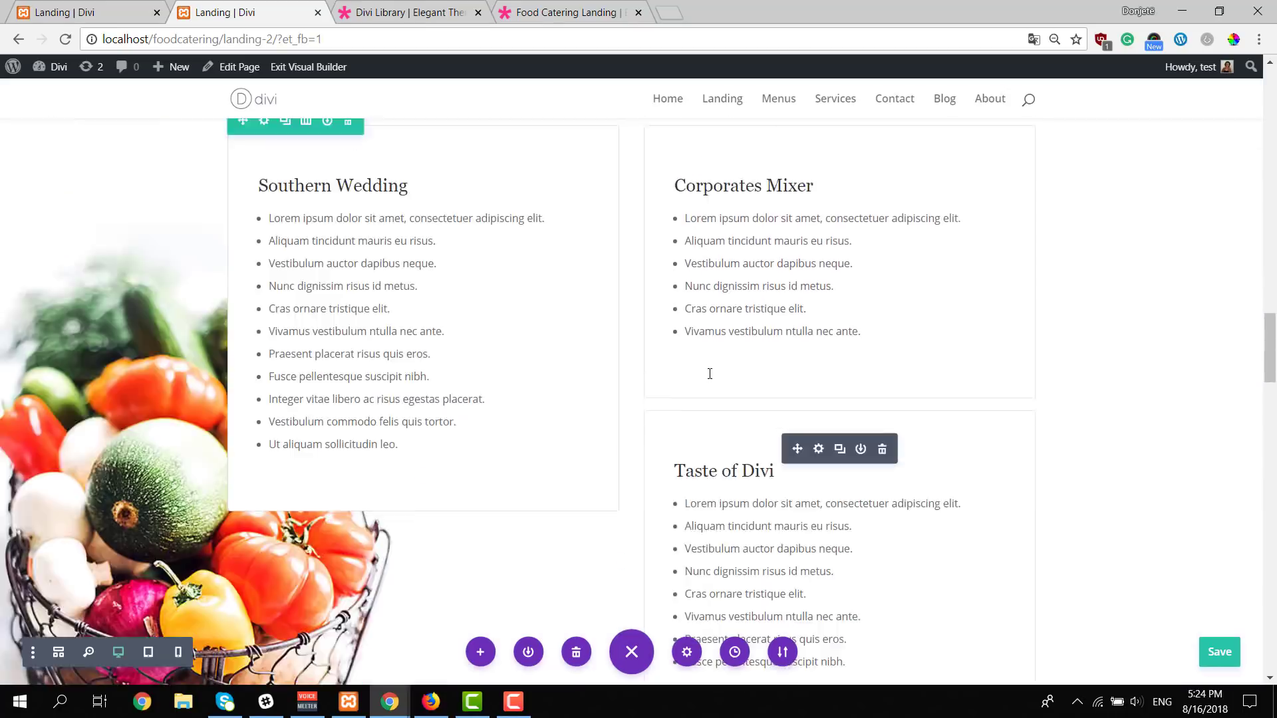
scroll(709, 374, up, 10)
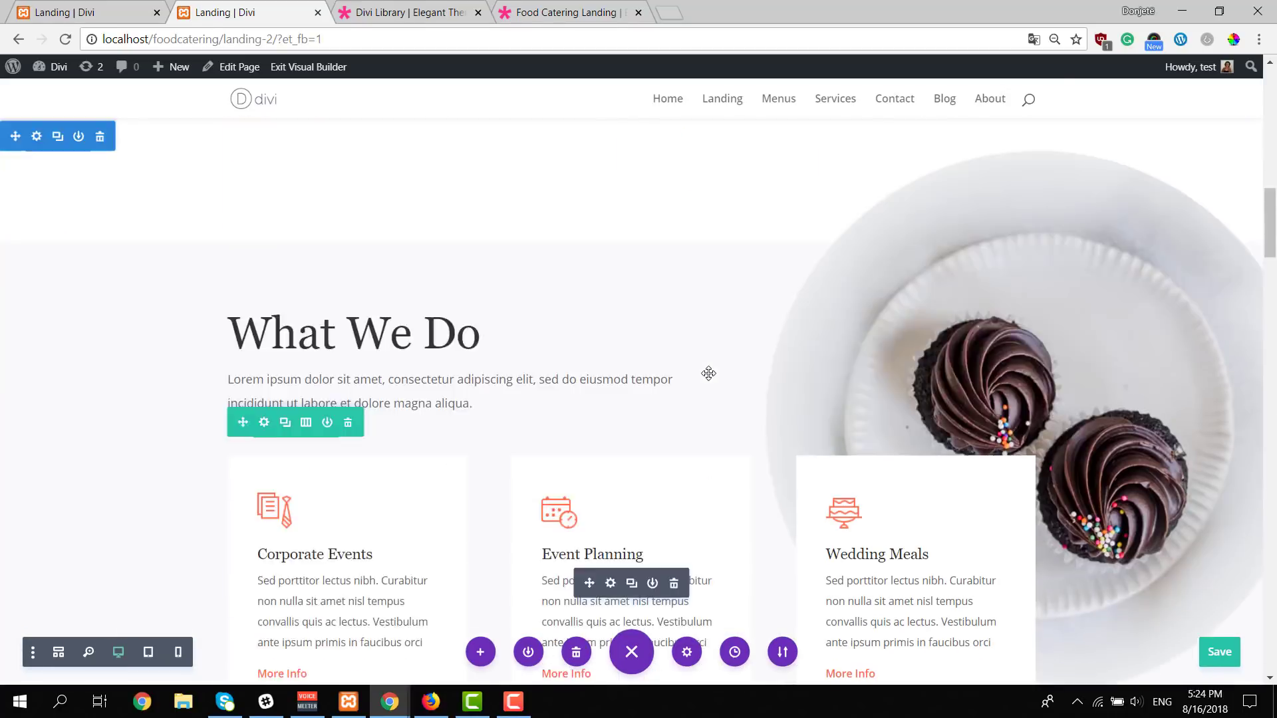
scroll(708, 373, up, 7)
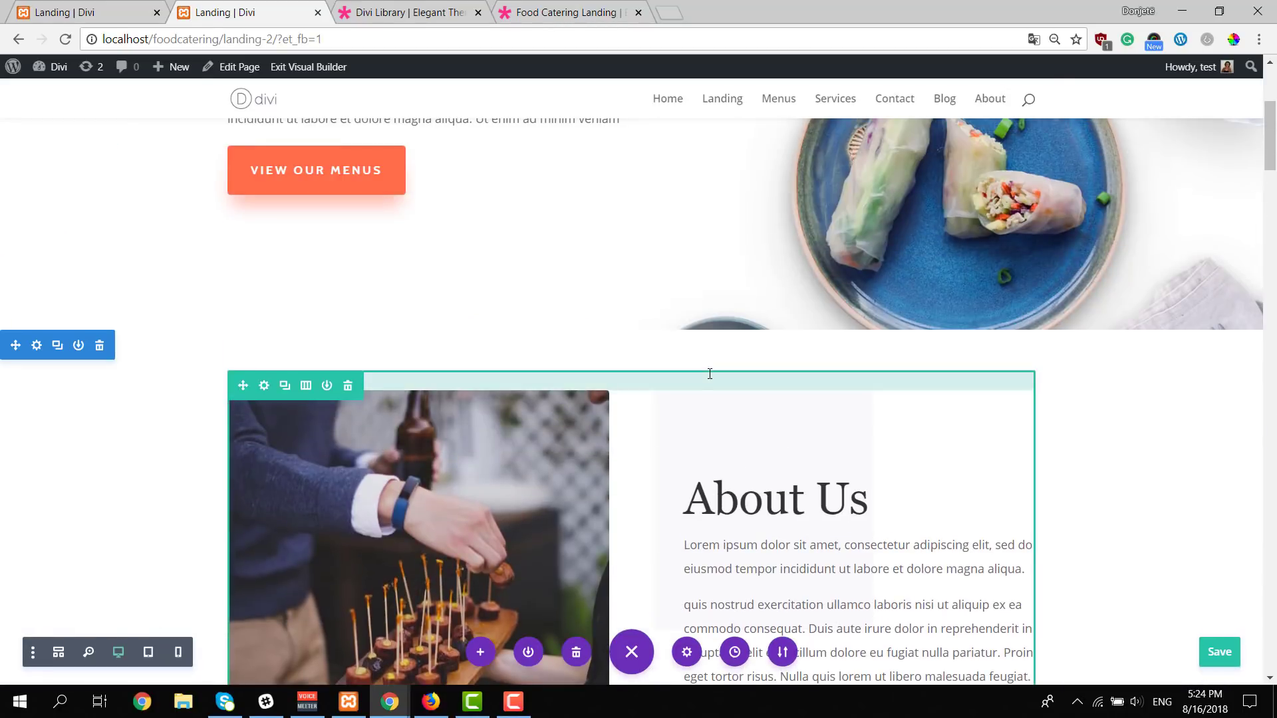
scroll(708, 373, up, 4)
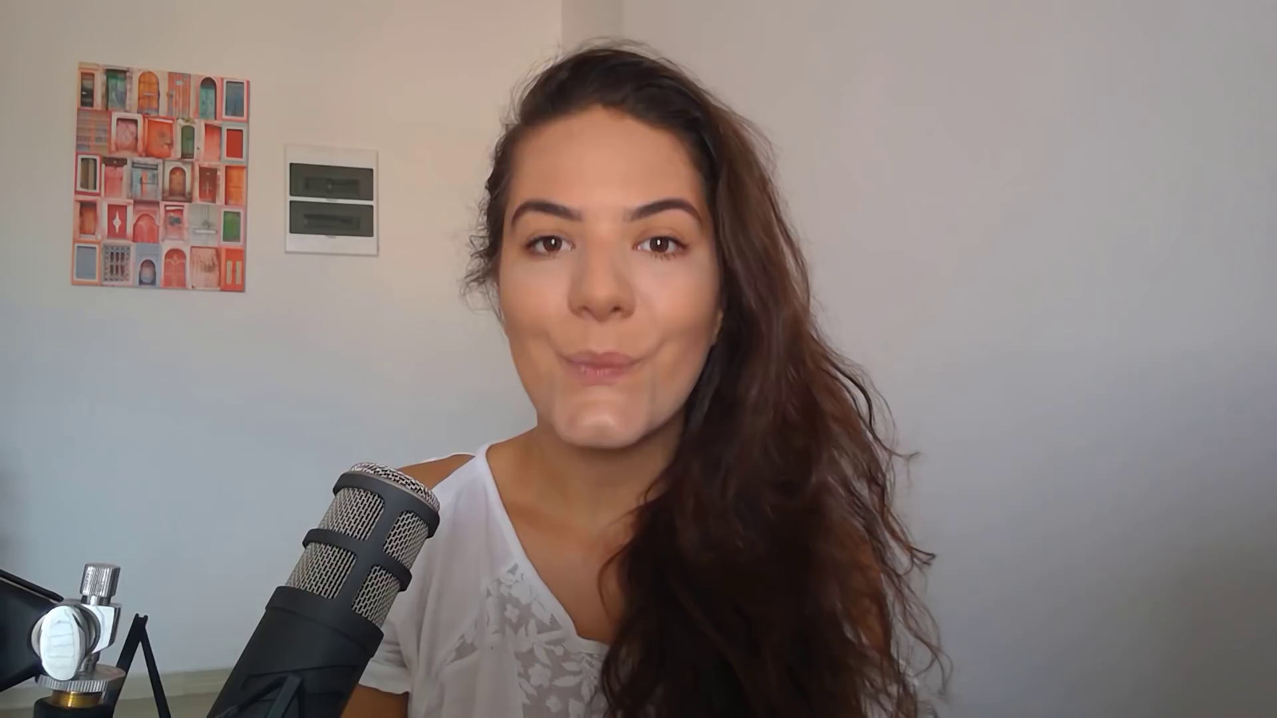